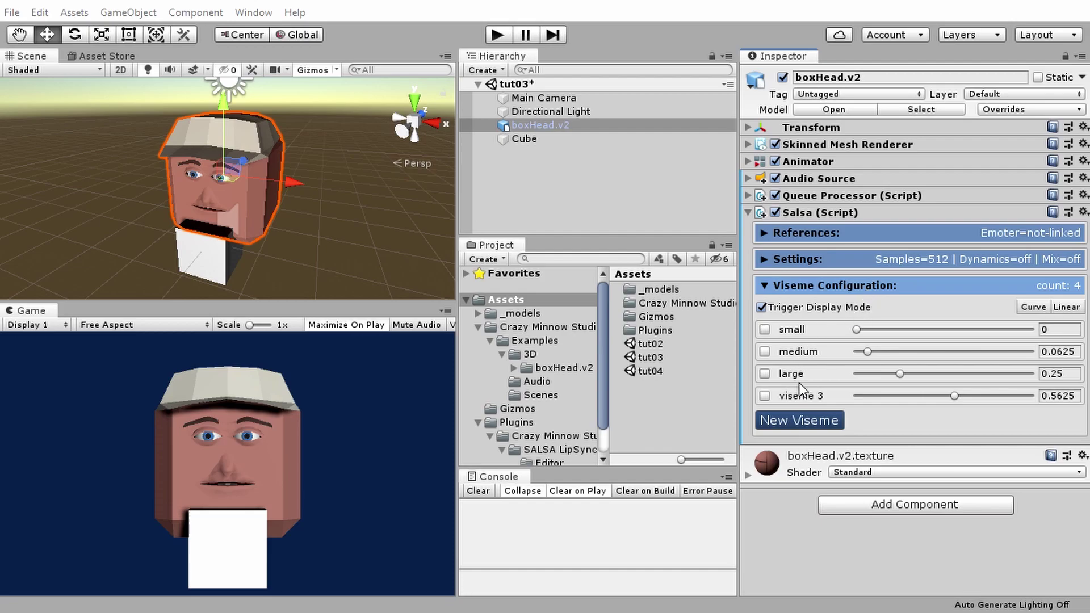
Switch the viseme list to show each viseme's full settings instead of sliders
{"action": "left_click", "coordinate": [765, 311]}
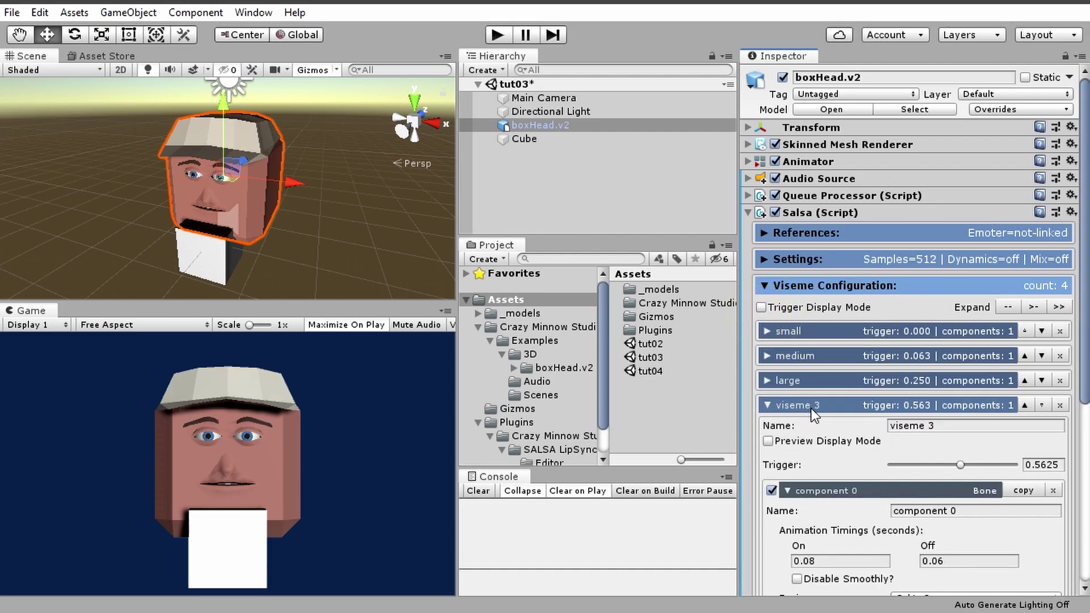
{"action": "scroll", "coordinate": [830, 398], "scroll_direction": "down", "scroll_amount": 3}
{"action": "scroll", "coordinate": [829, 398], "scroll_direction": "down", "scroll_amount": 3}
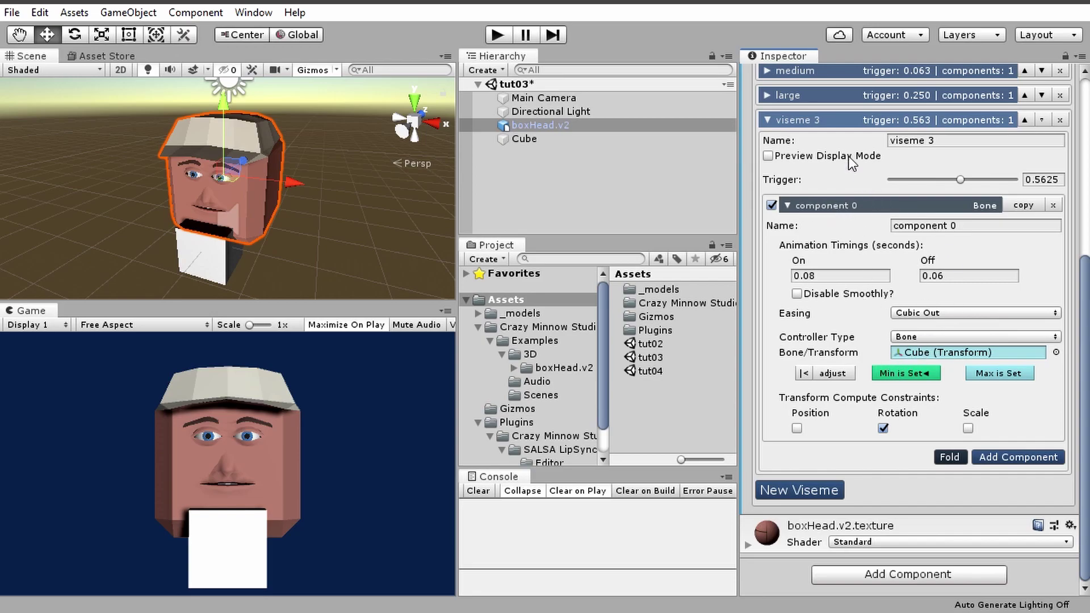
{"action": "scroll", "coordinate": [905, 324], "scroll_direction": "up", "scroll_amount": 3}
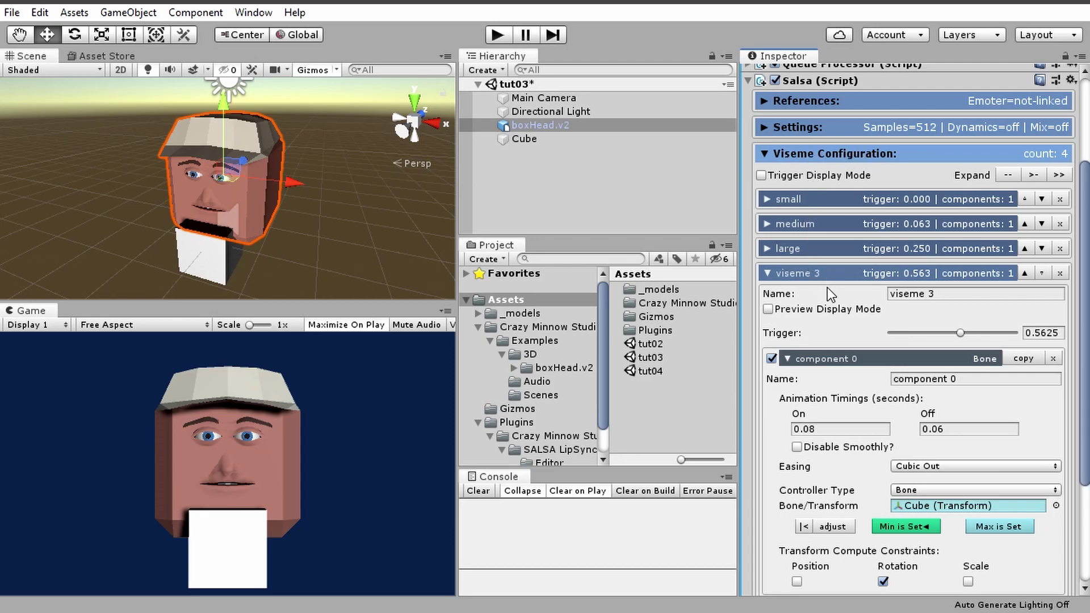
{"action": "scroll", "coordinate": [859, 346], "scroll_direction": "down", "scroll_amount": 3}
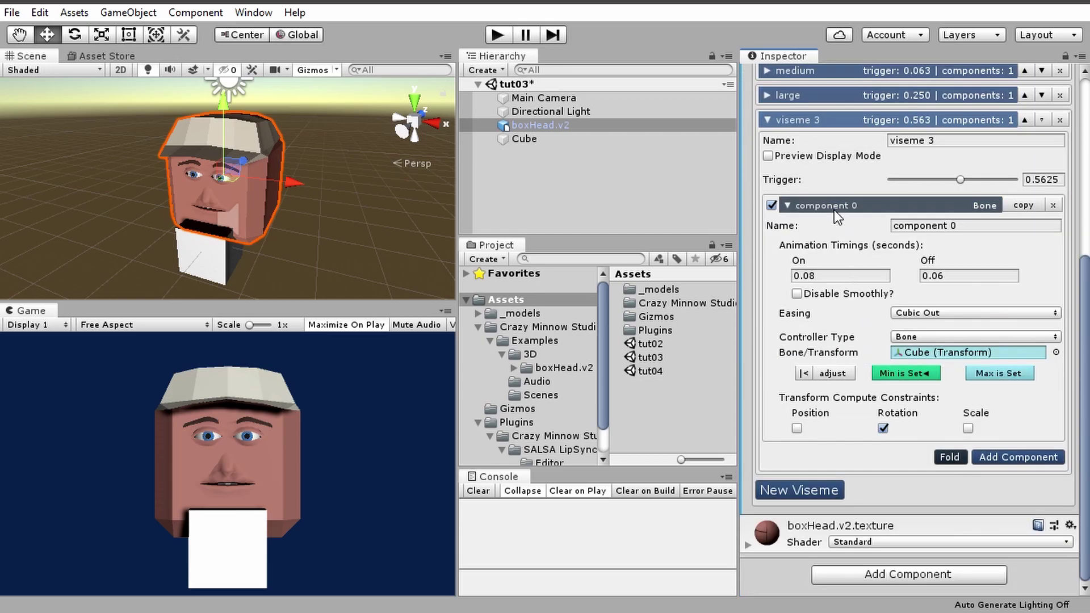
{"action": "scroll", "coordinate": [937, 318], "scroll_direction": "up", "scroll_amount": 3}
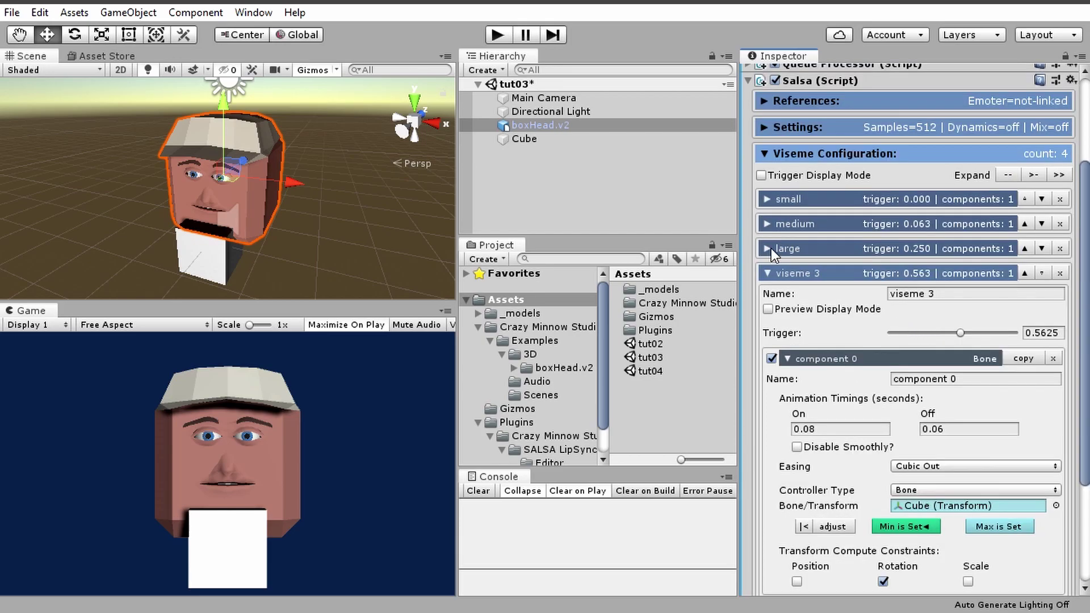
Expand the large viseme and its component 0, a Shape driving boxHead.v2's sayLrg blendshape
{"action": "left_click", "coordinate": [767, 248]}
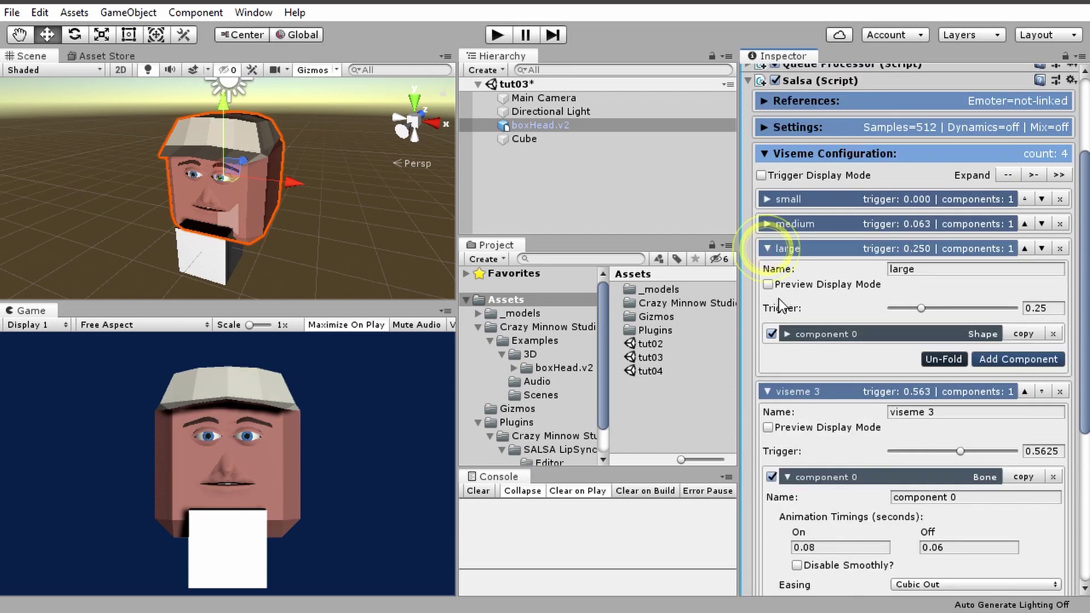
{"action": "left_click", "coordinate": [795, 329]}
{"action": "scroll", "coordinate": [872, 301], "scroll_direction": "down", "scroll_amount": 6}
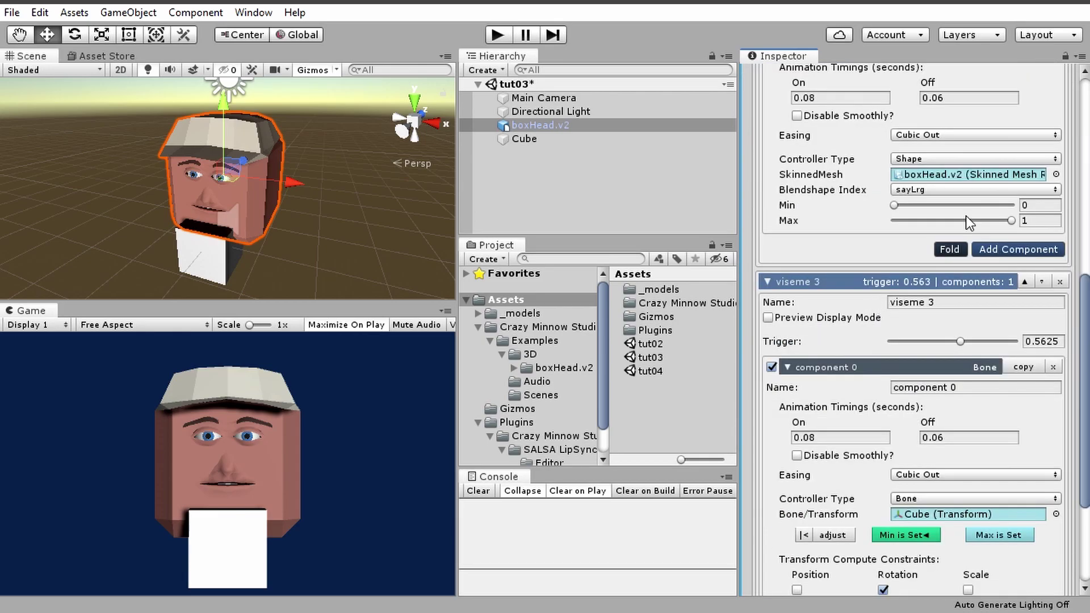
{"action": "scroll", "coordinate": [880, 224], "scroll_direction": "up", "scroll_amount": 3}
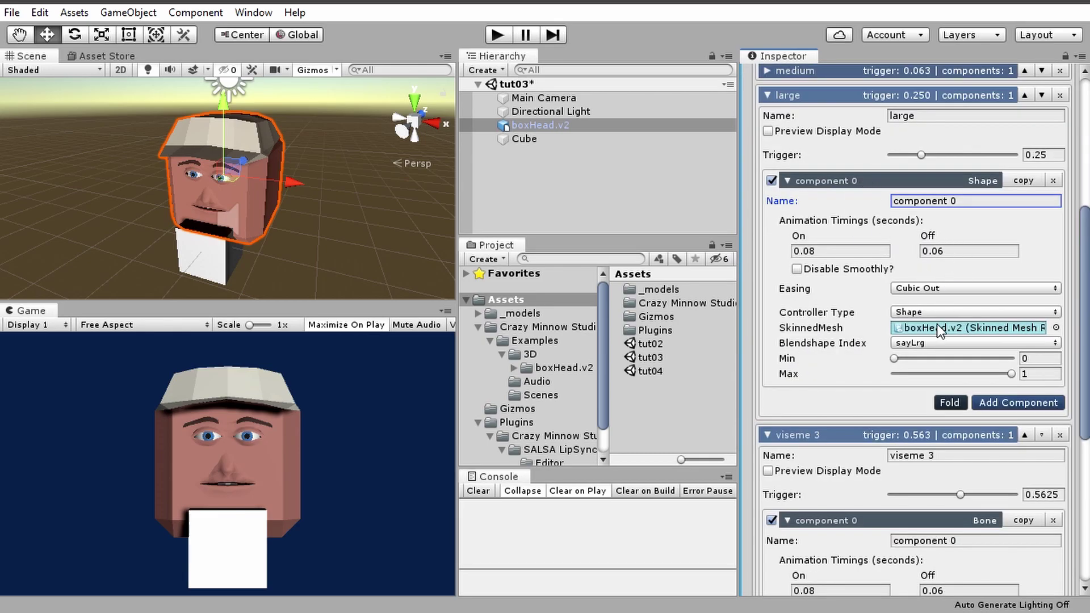
{"action": "scroll", "coordinate": [908, 323], "scroll_direction": "down", "scroll_amount": 3}
{"action": "scroll", "coordinate": [883, 318], "scroll_direction": "down", "scroll_amount": 3}
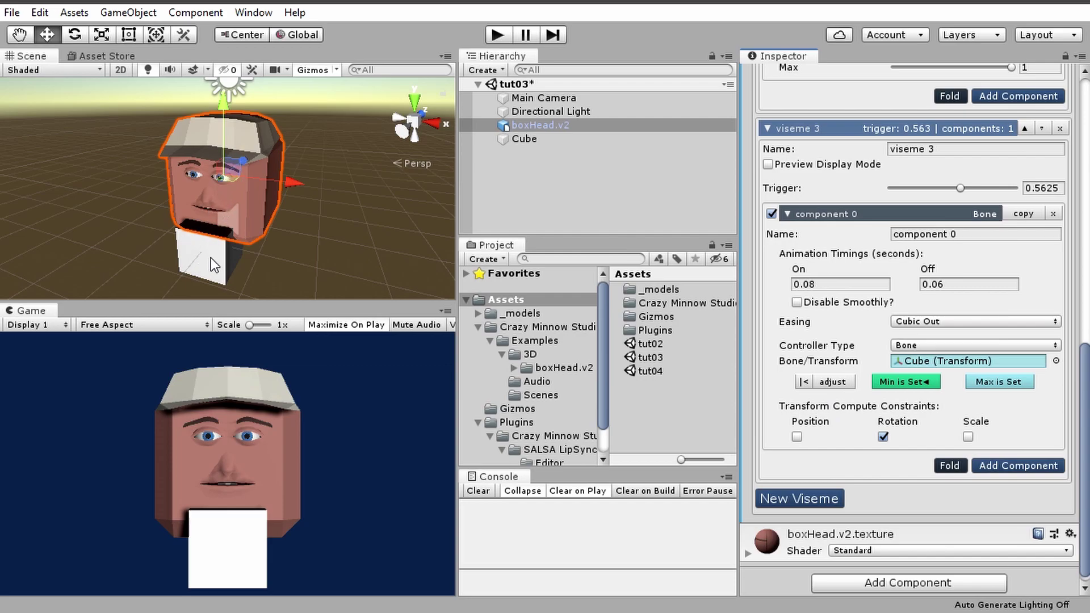
{"action": "scroll", "coordinate": [921, 351], "scroll_direction": "up", "scroll_amount": 5}
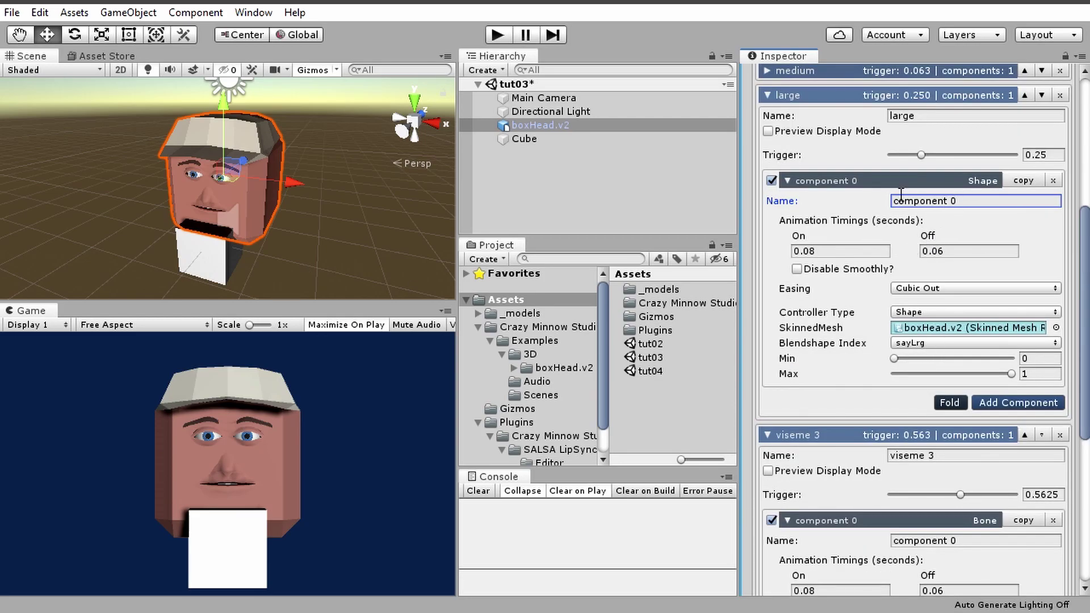
Rename the large viseme's component 0 to 'sayLrg shape'
{"action": "left_click", "coordinate": [959, 202]}
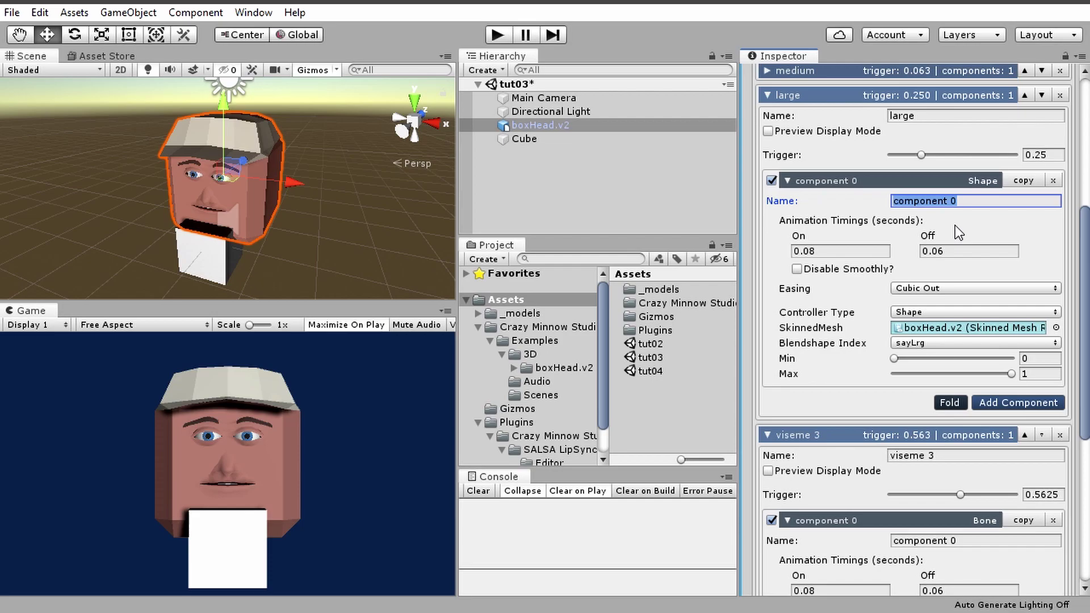
{"action": "left_click", "coordinate": [967, 182]}
{"action": "type", "text": "sayLr"}
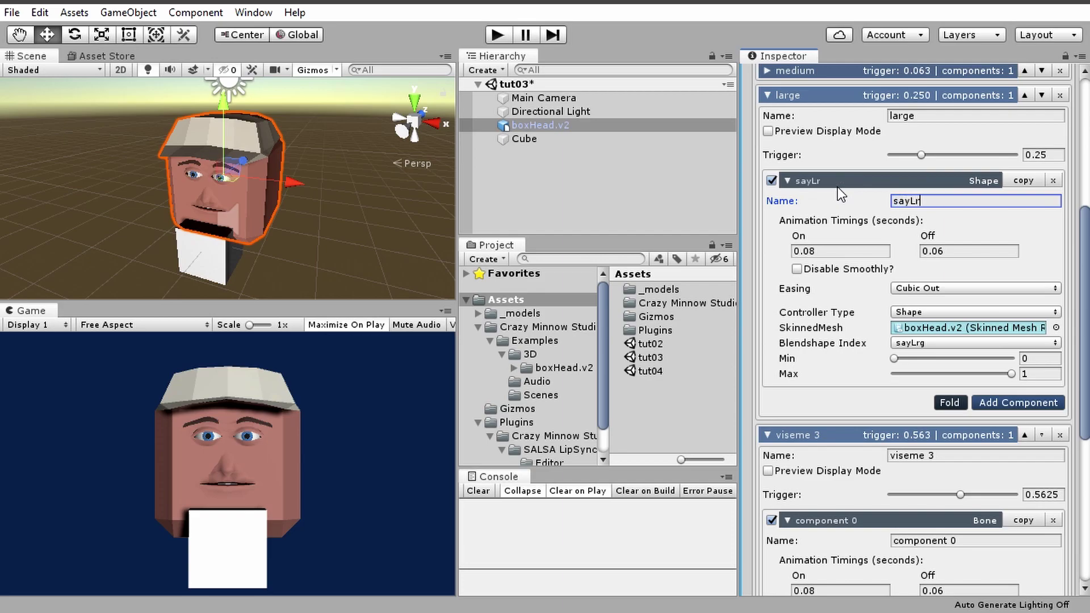
{"action": "type", "text": "g shape"}
Unfold all four visemes at once with Expand '>'
{"action": "scroll", "coordinate": [976, 230], "scroll_direction": "up", "scroll_amount": 3}
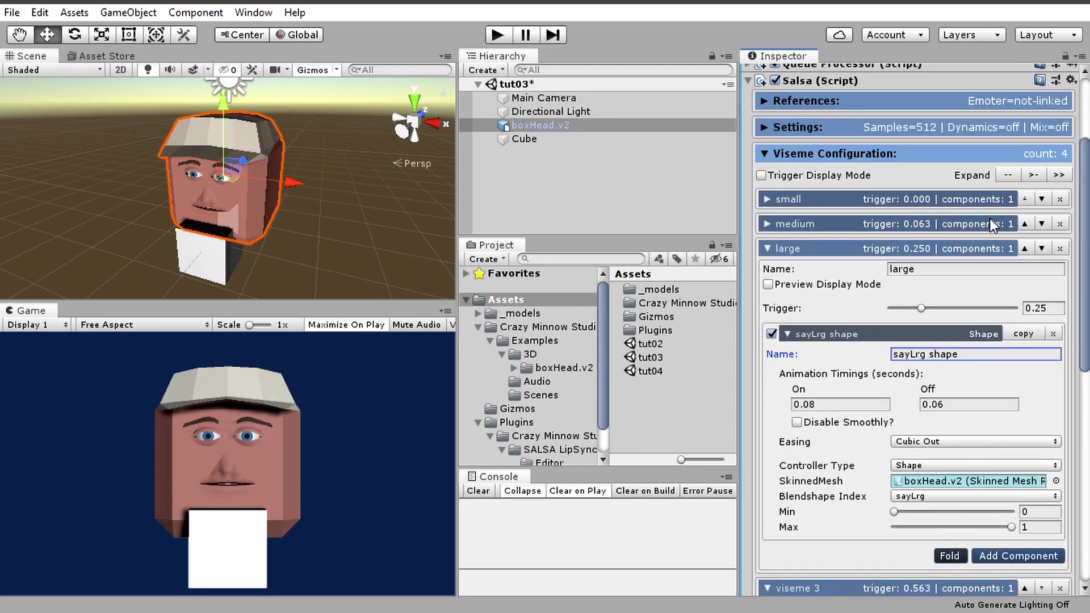
{"action": "left_click", "coordinate": [1033, 176]}
{"action": "scroll", "coordinate": [1000, 305], "scroll_direction": "down", "scroll_amount": 3}
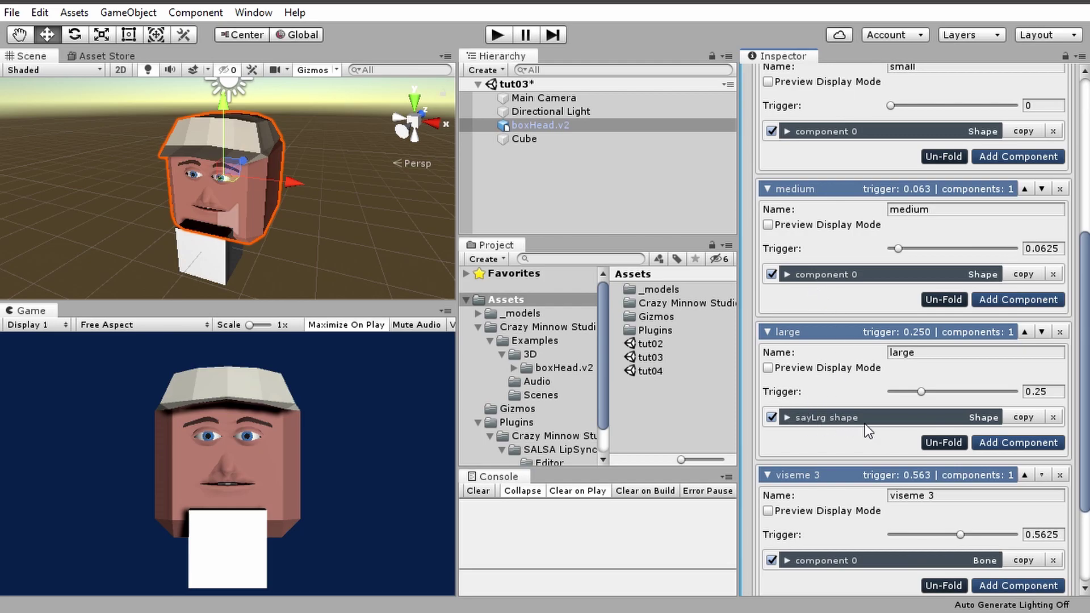
Collapse every viseme, then reopen only the large viseme and its sayLrg shape settings
{"action": "scroll", "coordinate": [972, 247], "scroll_direction": "up", "scroll_amount": 5}
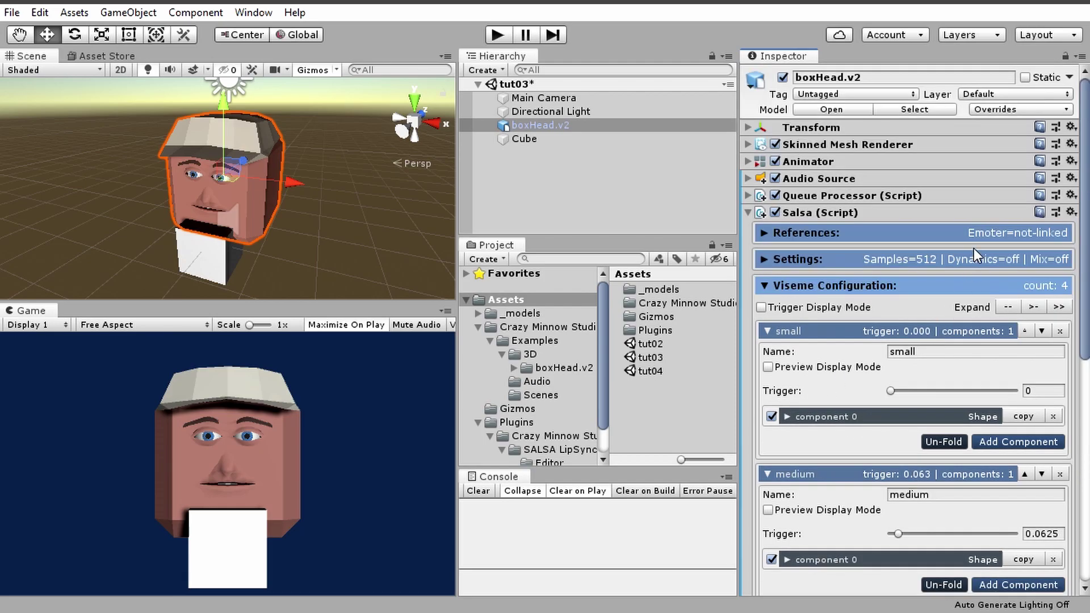
{"action": "left_click", "coordinate": [1006, 307]}
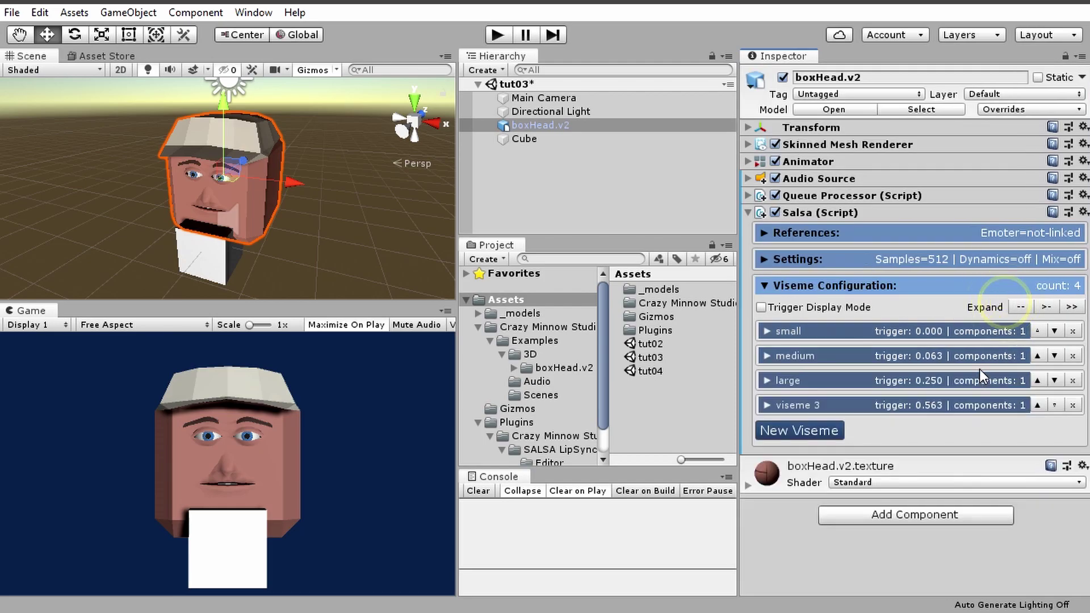
{"action": "left_click", "coordinate": [792, 378]}
{"action": "scroll", "coordinate": [810, 364], "scroll_direction": "down", "scroll_amount": 1}
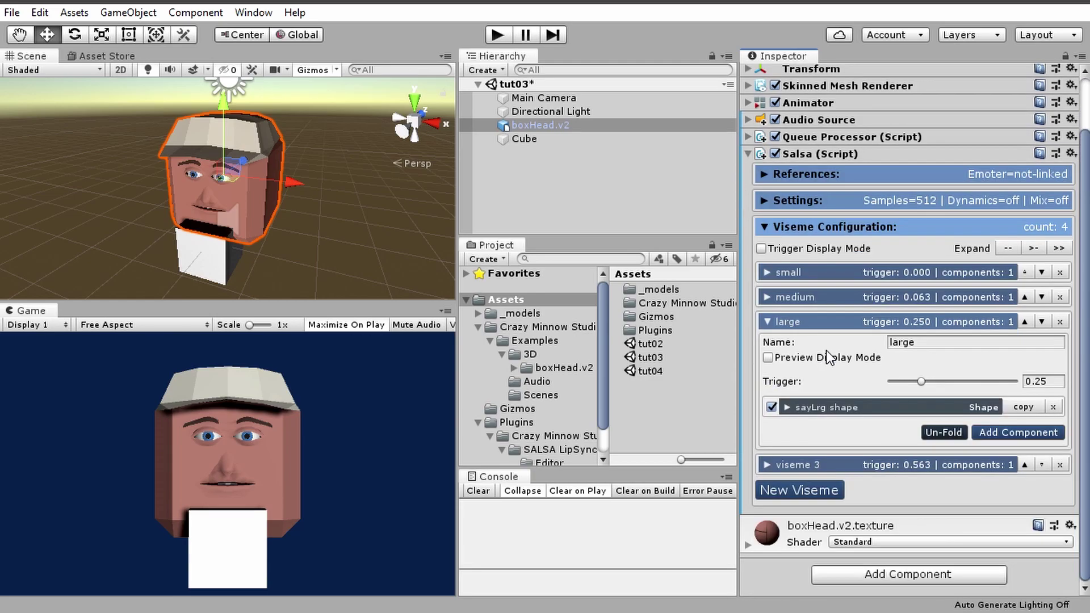
{"action": "left_click", "coordinate": [823, 406]}
{"action": "scroll", "coordinate": [866, 237], "scroll_direction": "down", "scroll_amount": 3}
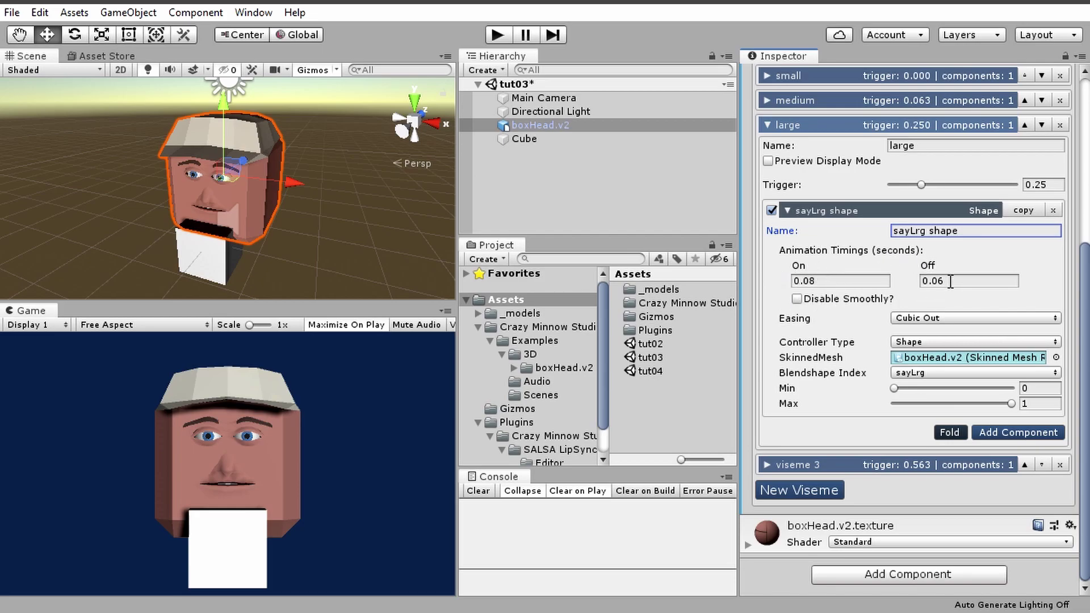
{"action": "scroll", "coordinate": [897, 284], "scroll_direction": "up", "scroll_amount": 3}
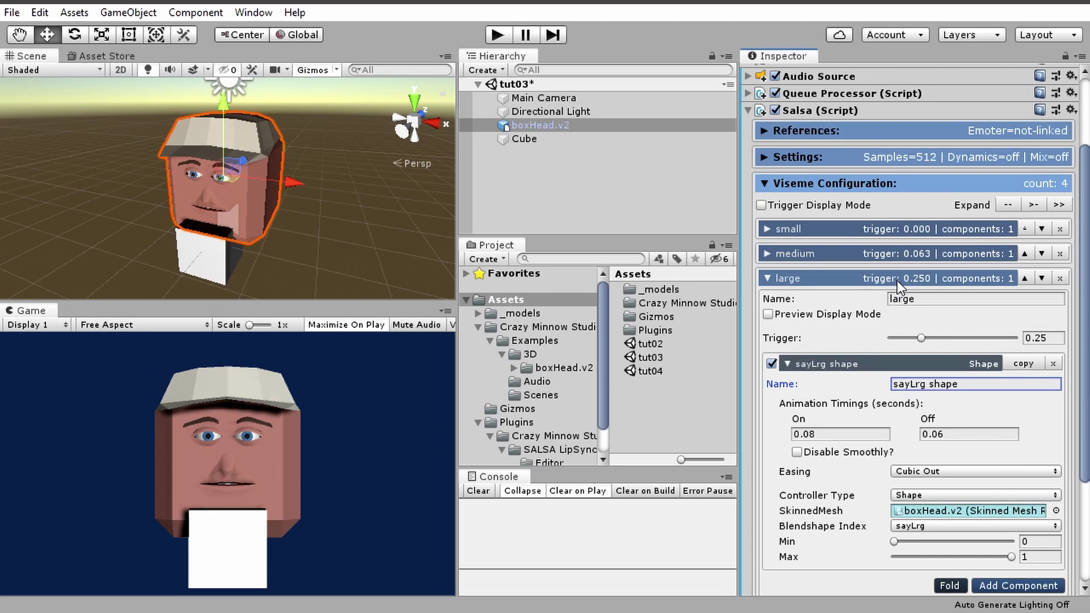
{"action": "left_click", "coordinate": [812, 156]}
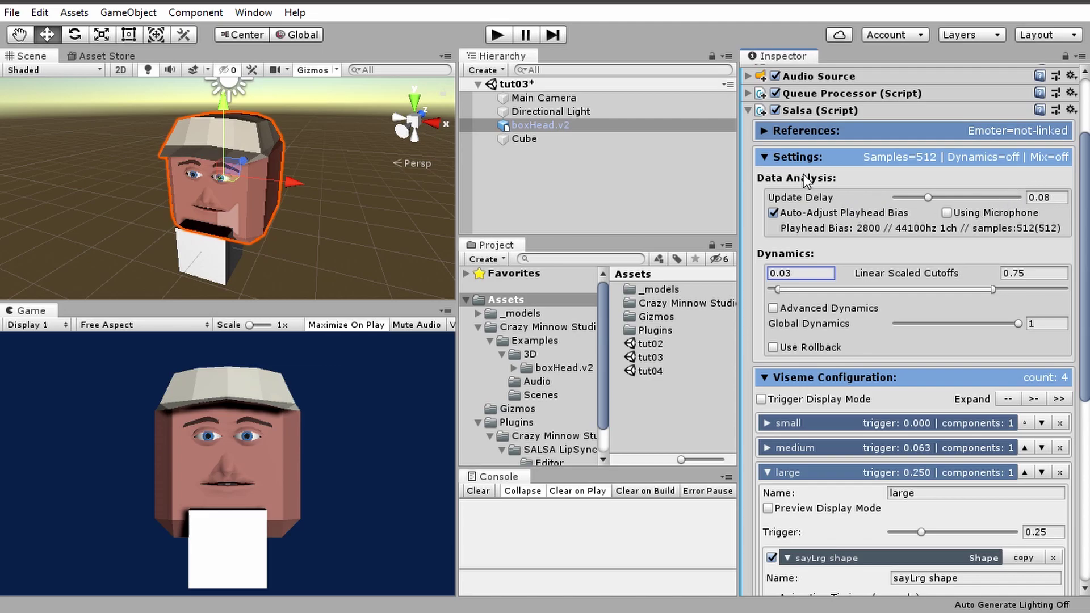
{"action": "left_click", "coordinate": [832, 157]}
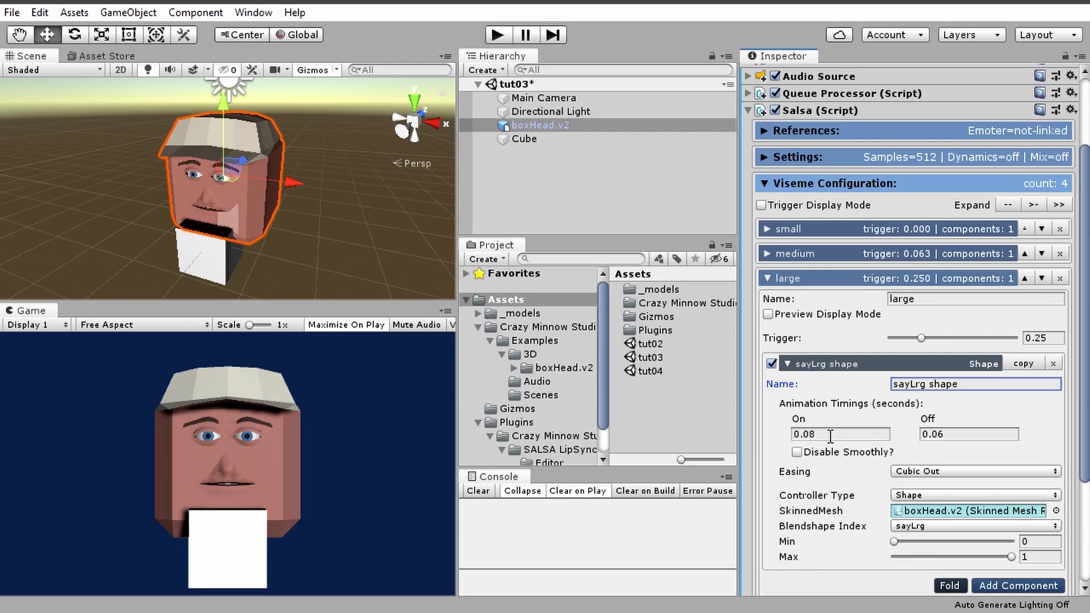
{"action": "scroll", "coordinate": [989, 401], "scroll_direction": "down", "scroll_amount": 5}
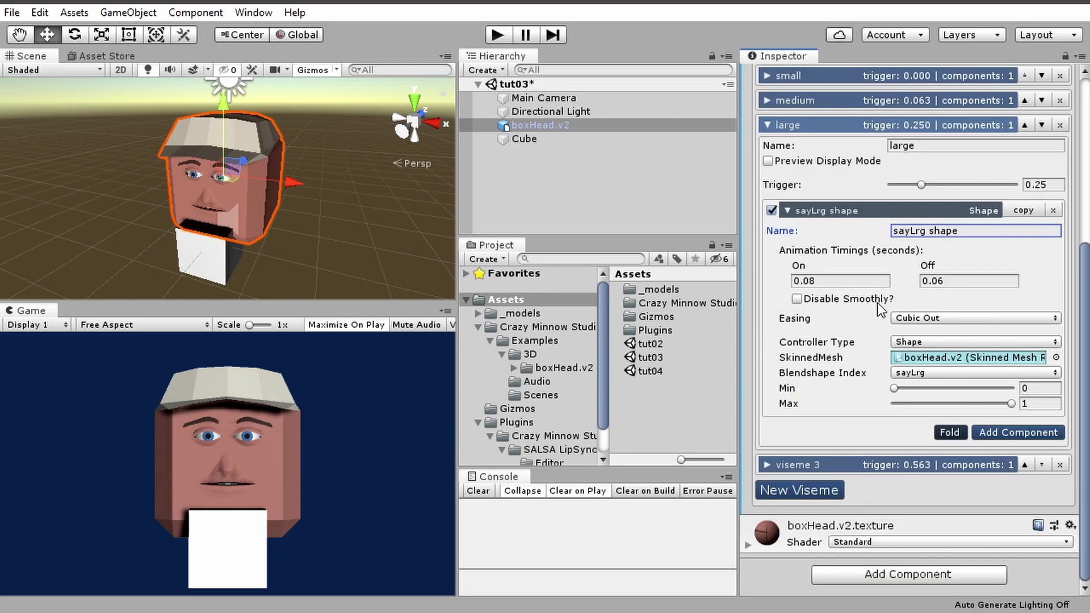
Review the easing modes, keep Cubic Out, and show sayLrg shape's controller type choices
{"action": "mouse_move", "coordinate": [884, 307]}
{"action": "mouse_move", "coordinate": [811, 319]}
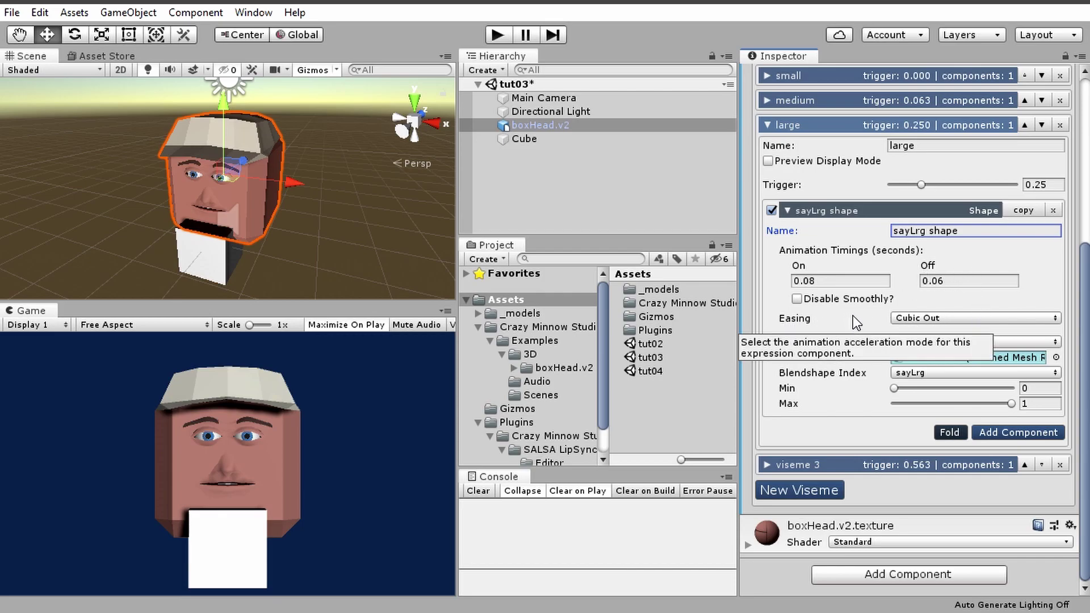
{"action": "left_click", "coordinate": [927, 320]}
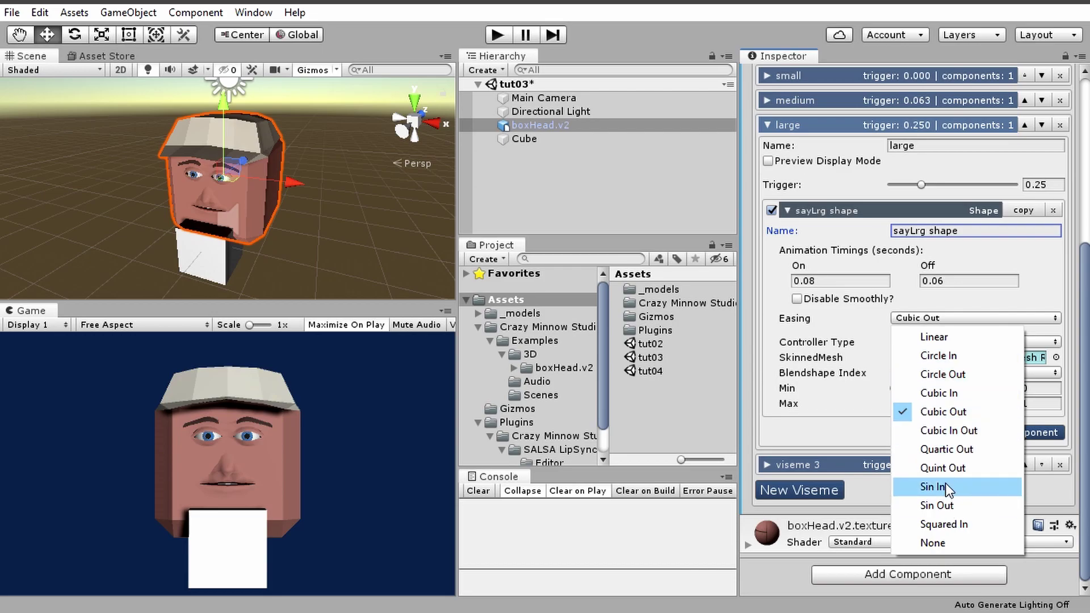
{"action": "left_click", "coordinate": [910, 318]}
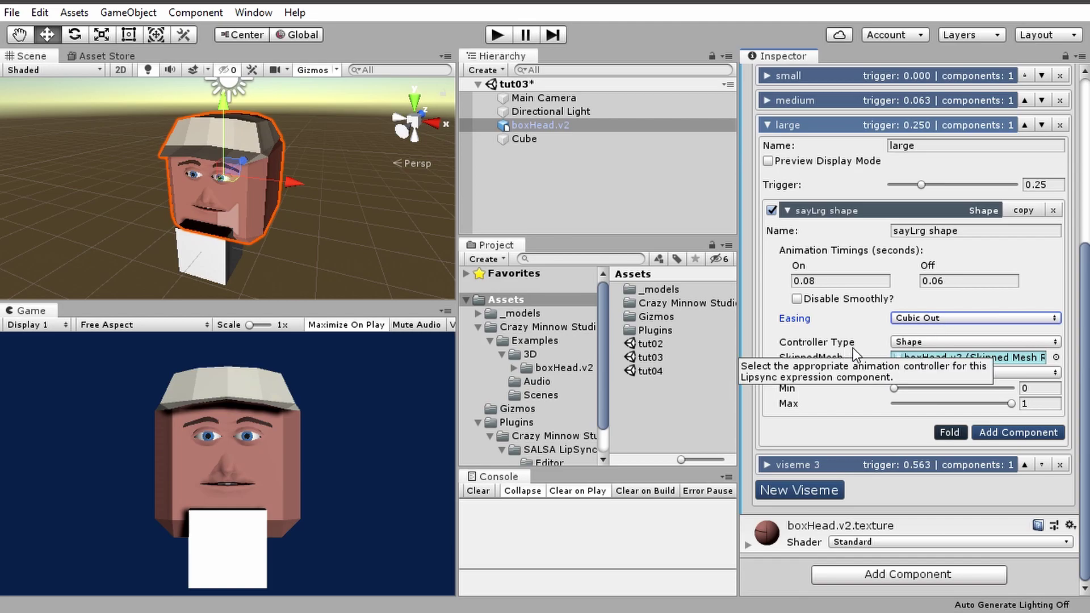
{"action": "left_click", "coordinate": [946, 342]}
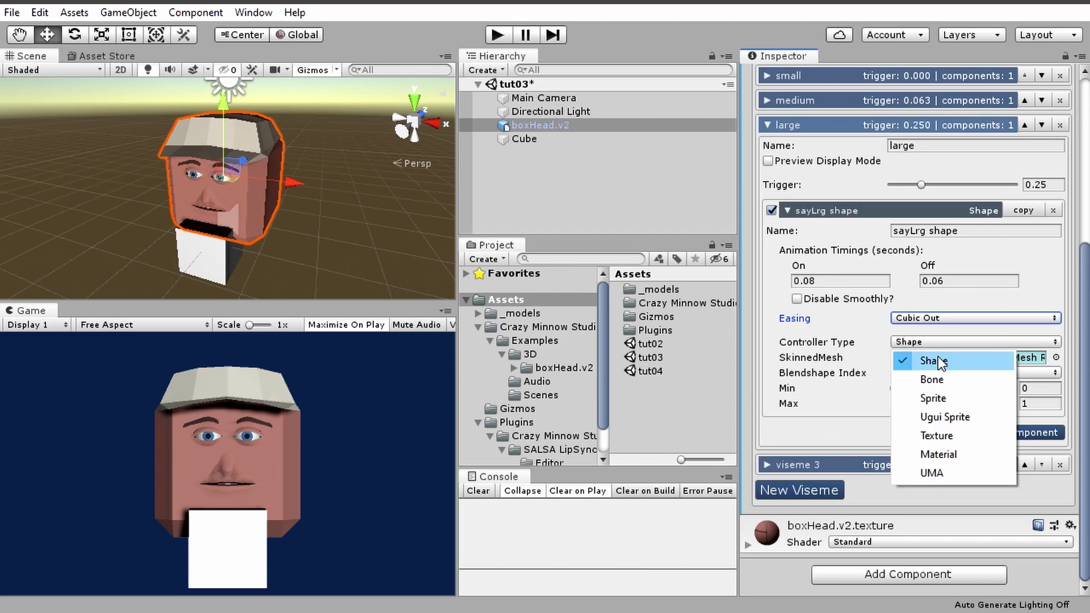
Switch sayLrg shape to a Bone controller with boxHead.v2 as transform, then revert to Shape
{"action": "left_click", "coordinate": [932, 343]}
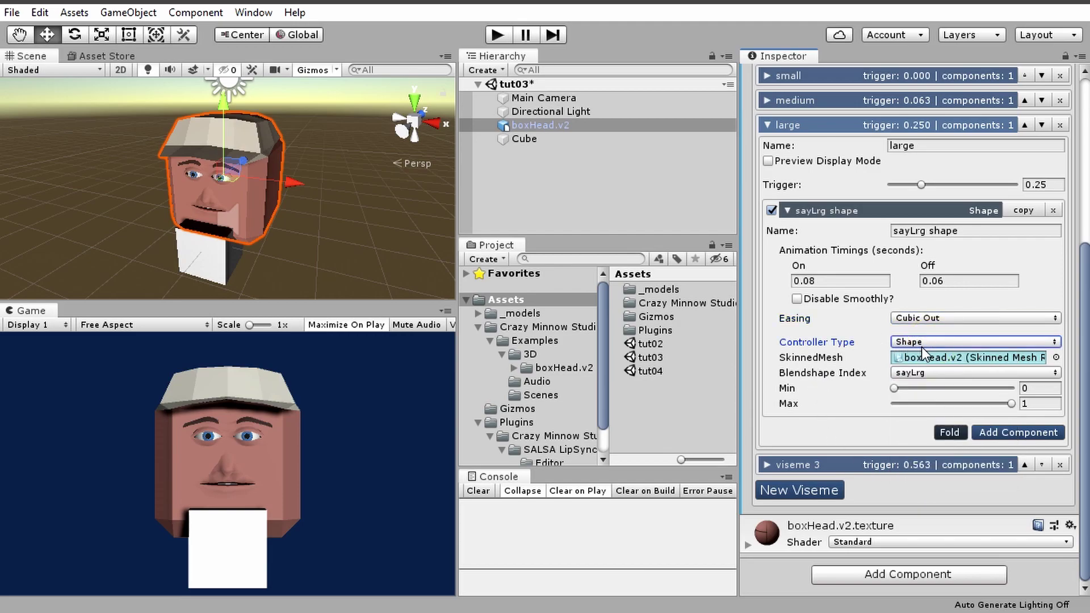
{"action": "left_click", "coordinate": [922, 342]}
{"action": "left_click", "coordinate": [932, 376]}
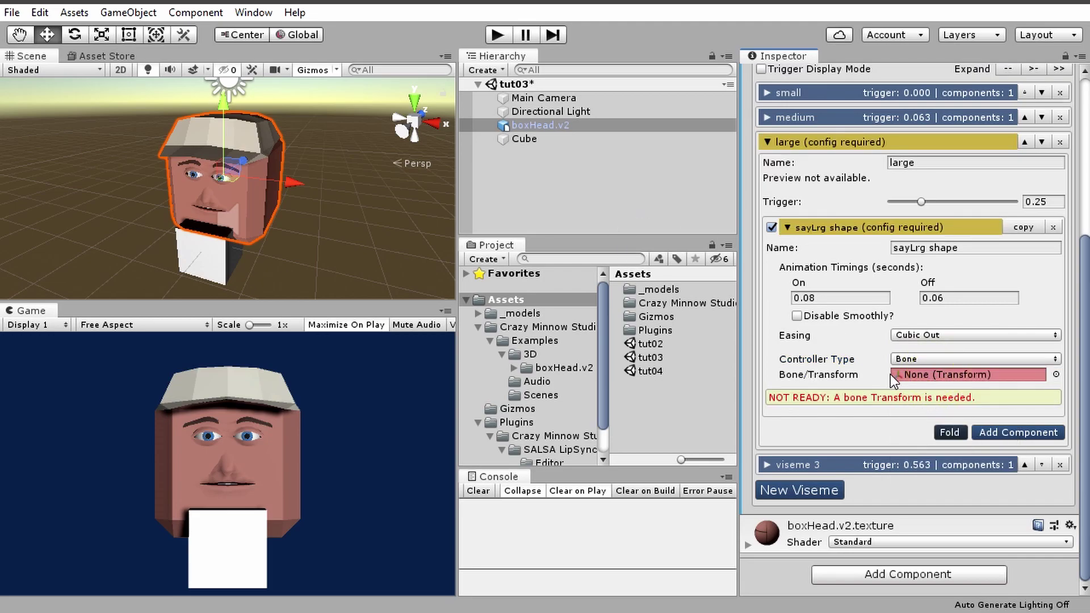
{"action": "left_click_drag", "start_coordinate": [555, 129], "coordinate": [925, 375]}
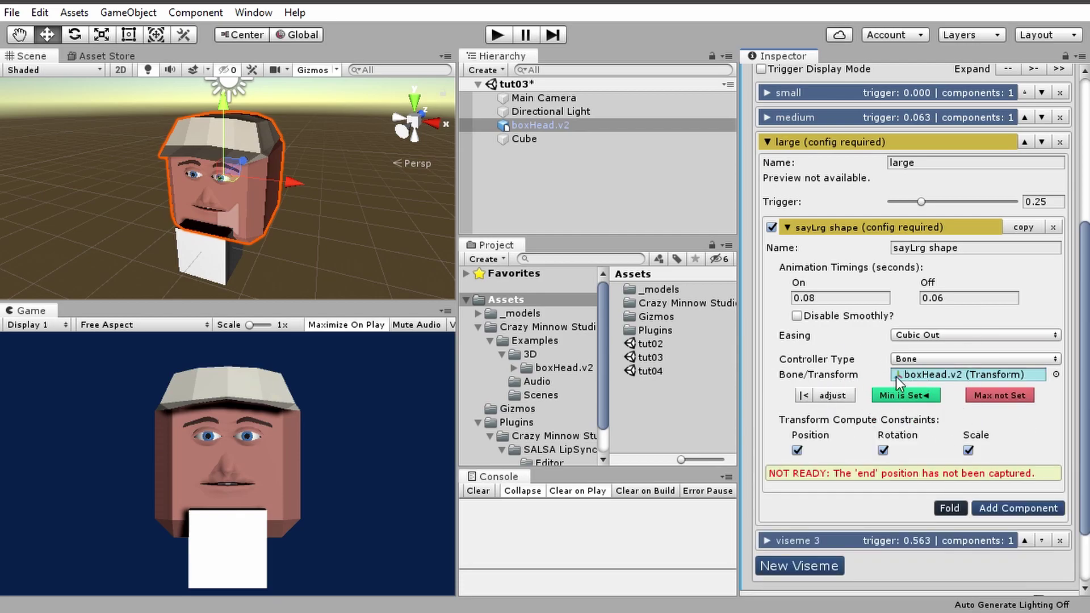
{"action": "left_click", "coordinate": [928, 357]}
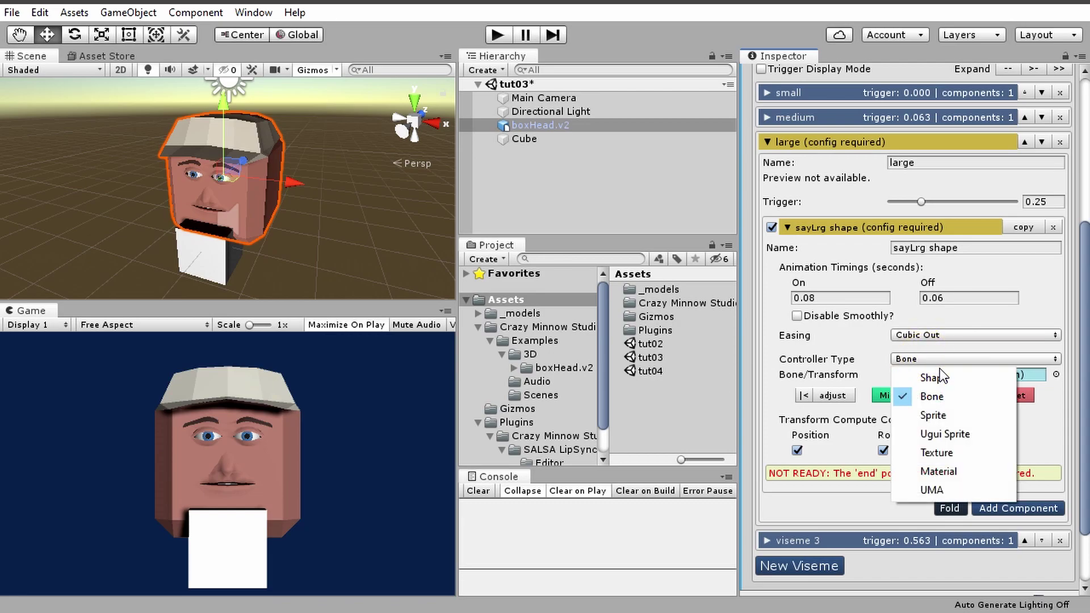
{"action": "left_click", "coordinate": [939, 376]}
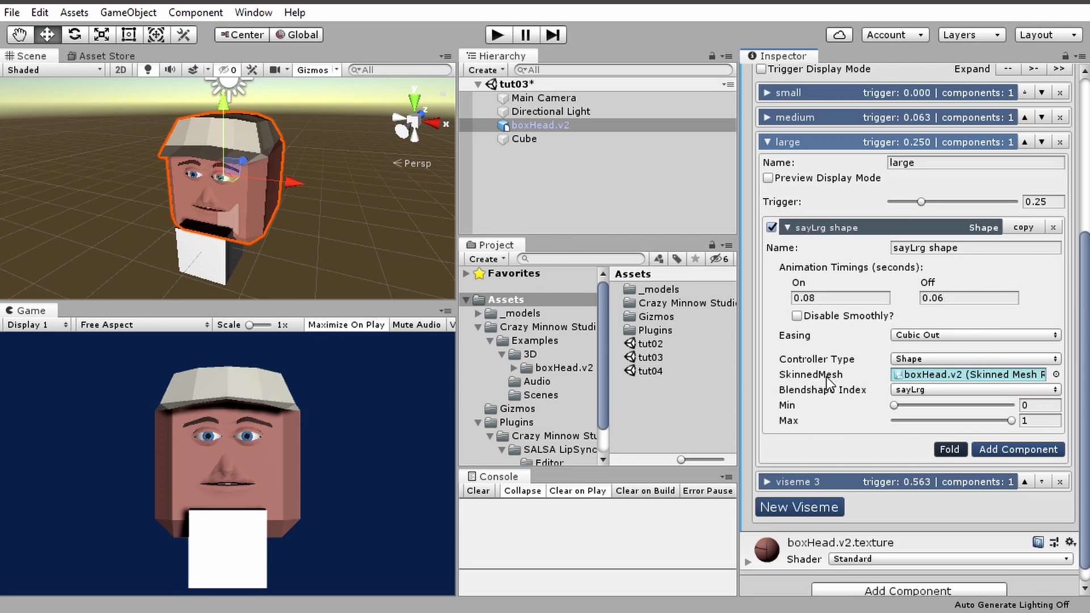
{"action": "left_click", "coordinate": [926, 390]}
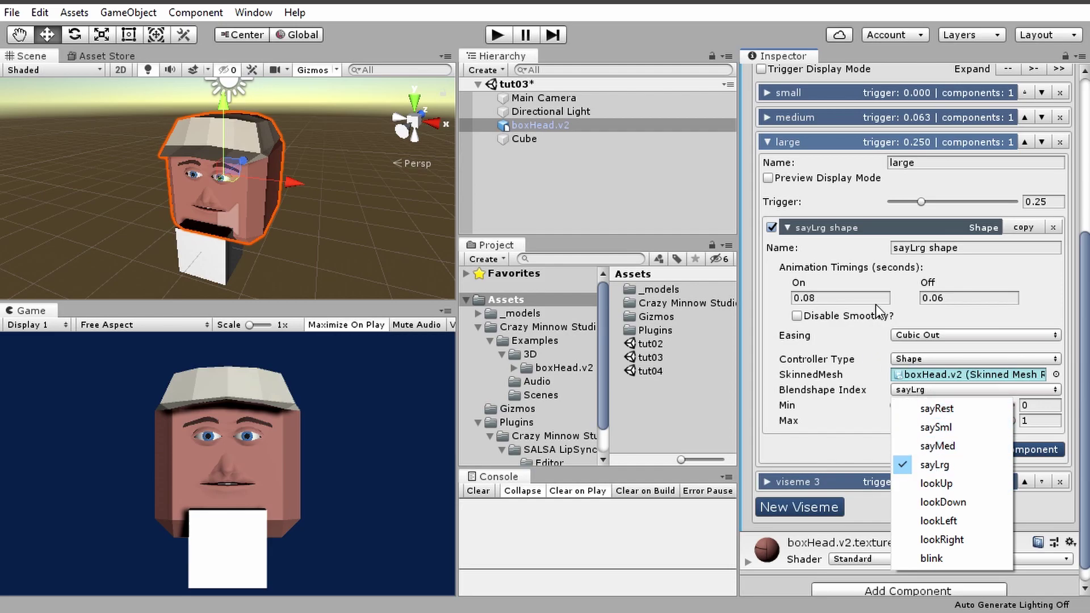
{"action": "left_click", "coordinate": [935, 465]}
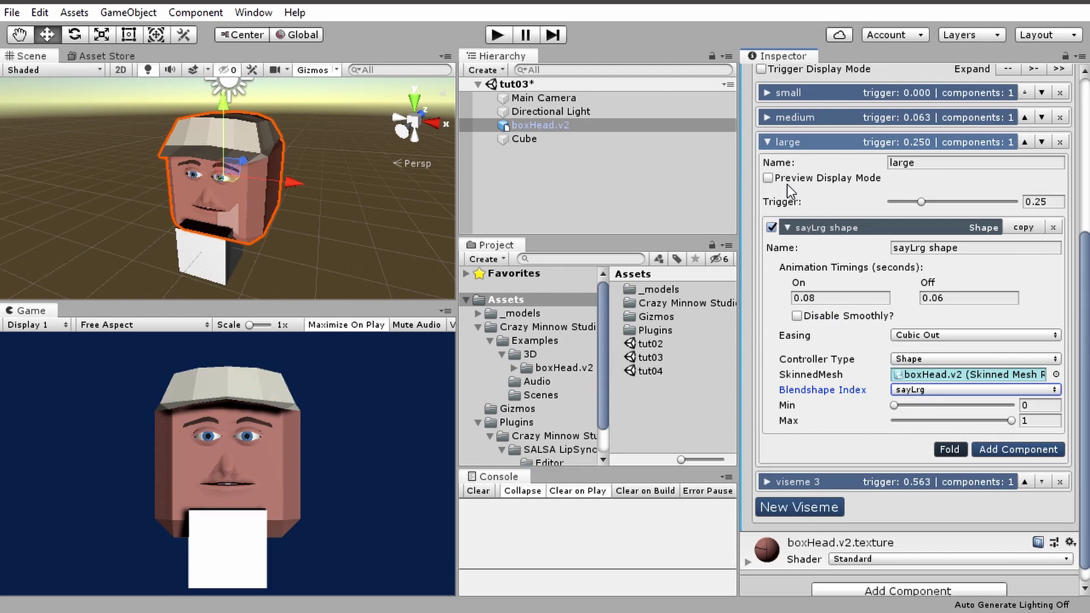
Preview the large viseme on the head and vary its Max to test the mouth opening
{"action": "left_click", "coordinate": [767, 178]}
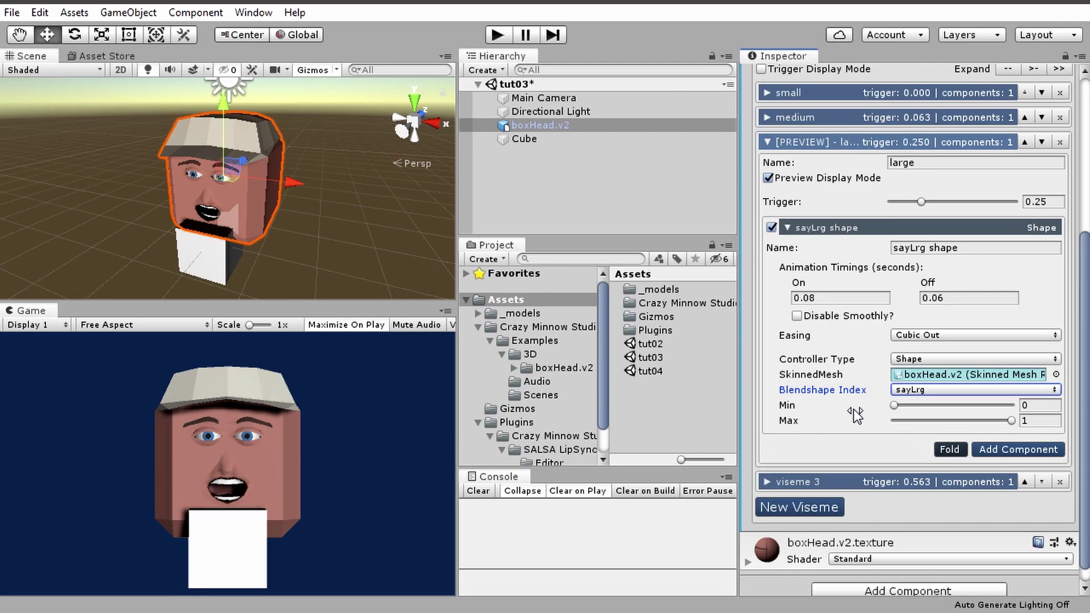
{"action": "left_click", "coordinate": [1011, 420]}
{"action": "mouse_move", "coordinate": [1010, 419]}
{"action": "left_mouse_down"}
{"action": "mouse_move", "coordinate": [914, 415]}
{"action": "mouse_move", "coordinate": [1015, 423]}
{"action": "left_mouse_up"}
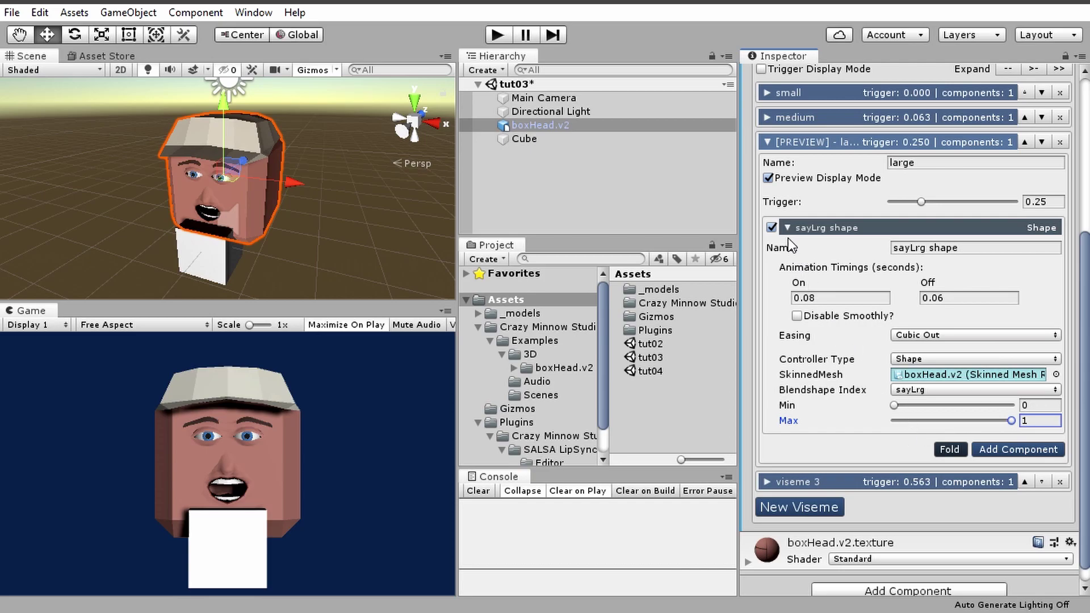
Turn the preview off, collapse sayLrg shape, and expand viseme 3
{"action": "left_click", "coordinate": [766, 178]}
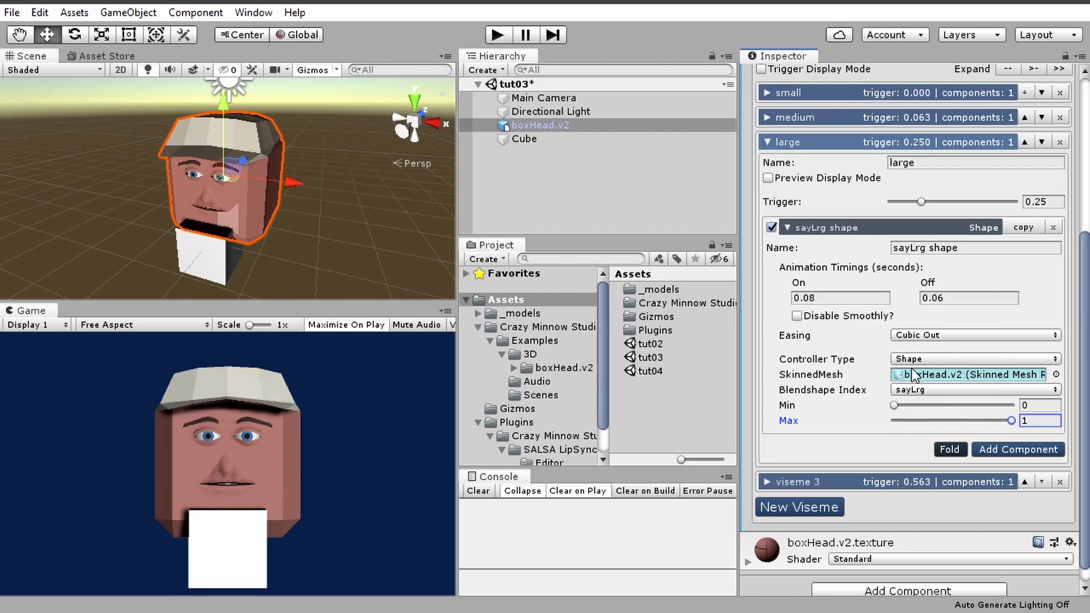
{"action": "left_click", "coordinate": [860, 227]}
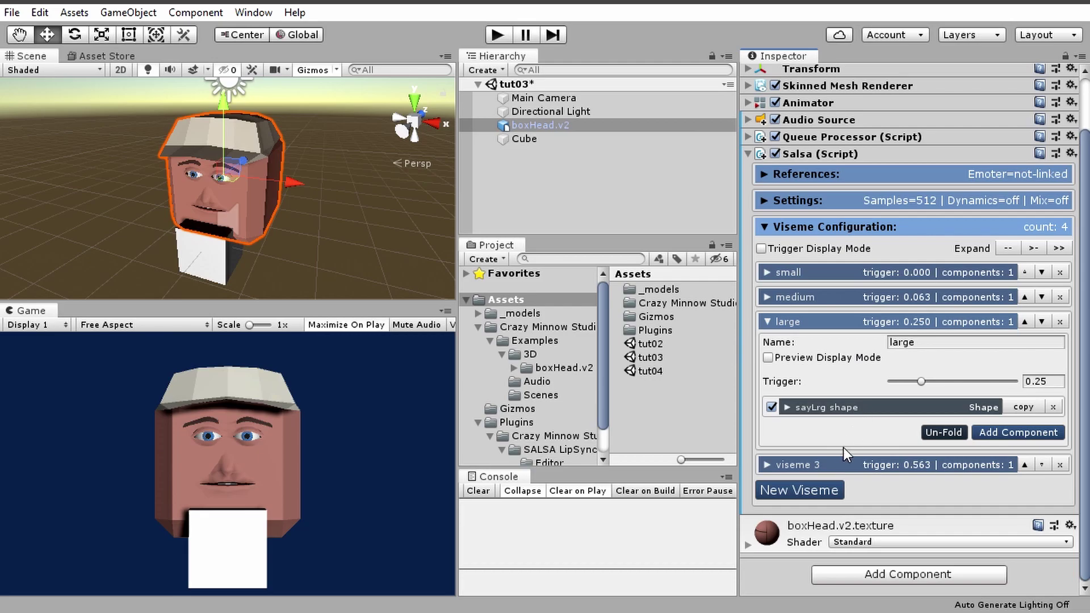
{"action": "left_click", "coordinate": [840, 463]}
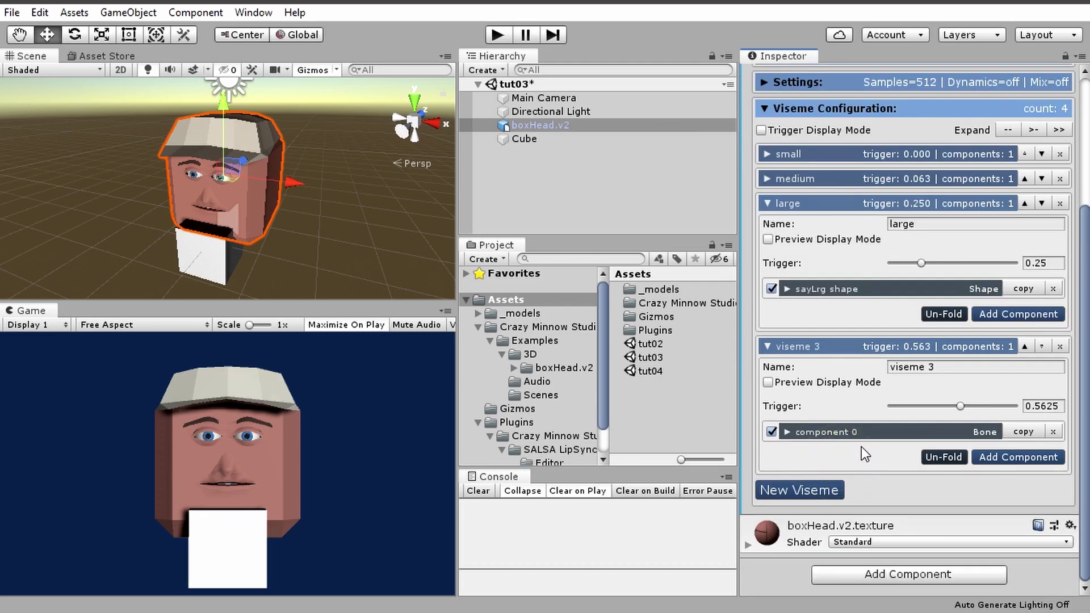
Expand viseme 3's component 0, a Bone controller rotating the Cube transform
{"action": "left_click", "coordinate": [861, 431]}
{"action": "scroll", "coordinate": [883, 418], "scroll_direction": "down", "scroll_amount": 3}
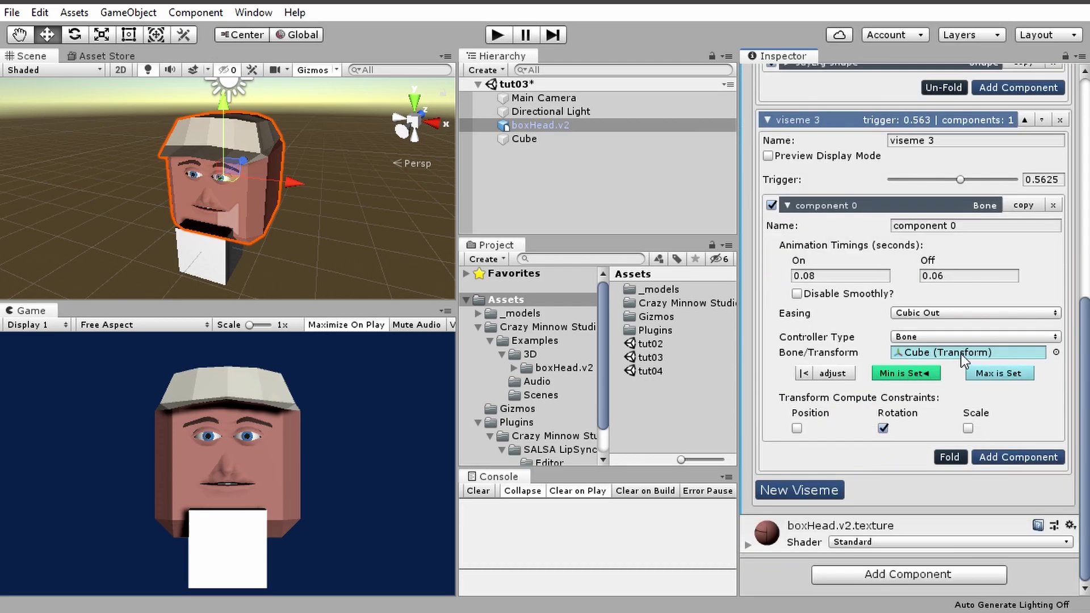
{"action": "left_click", "coordinate": [1021, 352]}
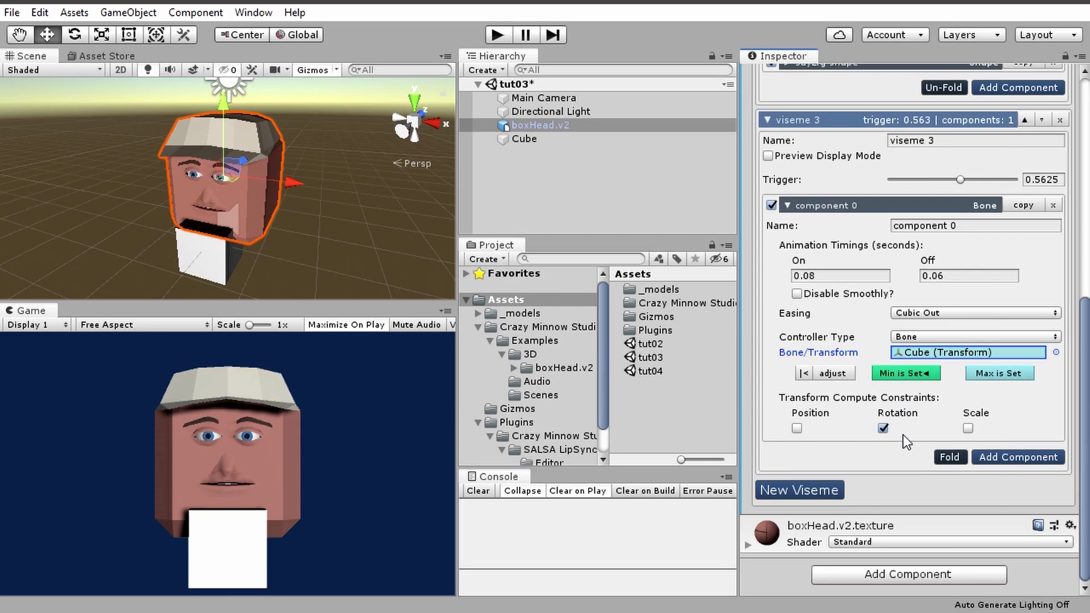
Add a component 1 to viseme 3 and make it a Sprite controller
{"action": "left_click", "coordinate": [1007, 457]}
{"action": "scroll", "coordinate": [956, 380], "scroll_direction": "down", "scroll_amount": 5}
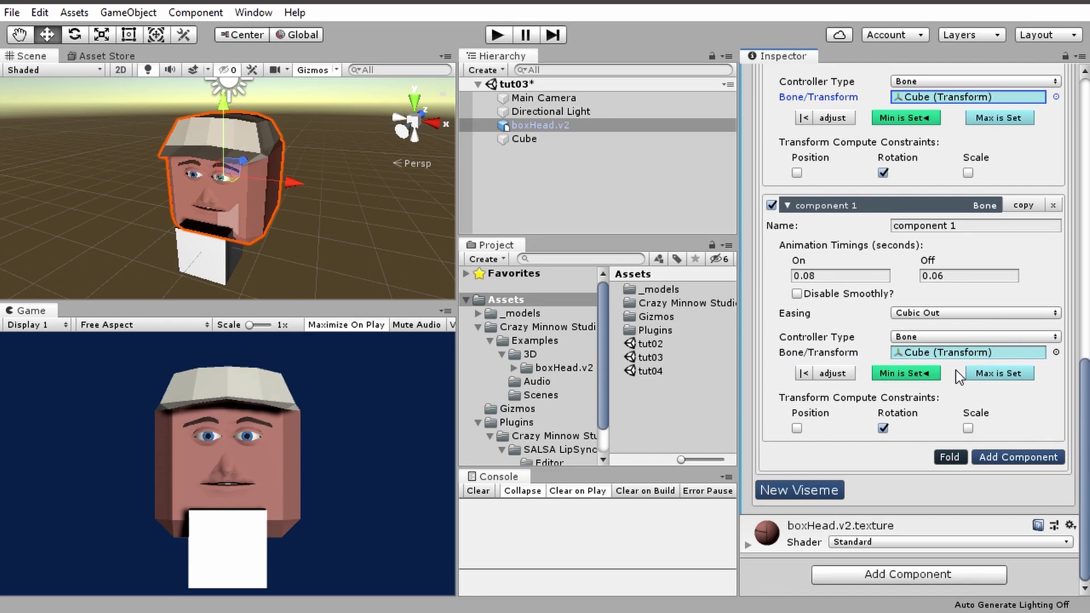
{"action": "left_click", "coordinate": [966, 335]}
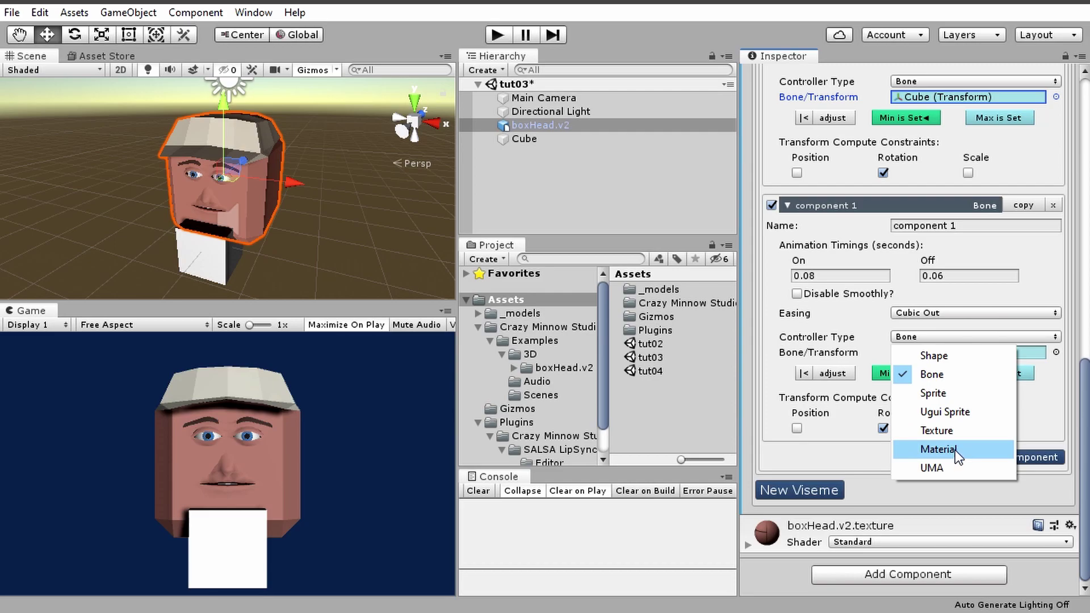
{"action": "left_click", "coordinate": [933, 392]}
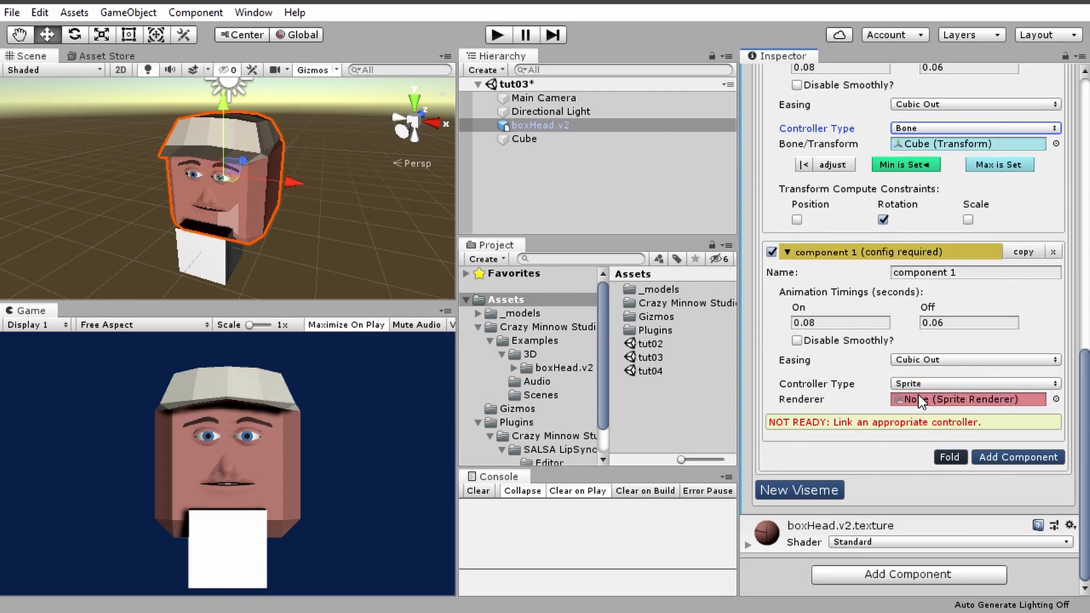
Add a Sprite Renderer to boxHead.v2 and link it as component 1's renderer
{"action": "left_click", "coordinate": [871, 575]}
{"action": "type", "text": "sprite"}
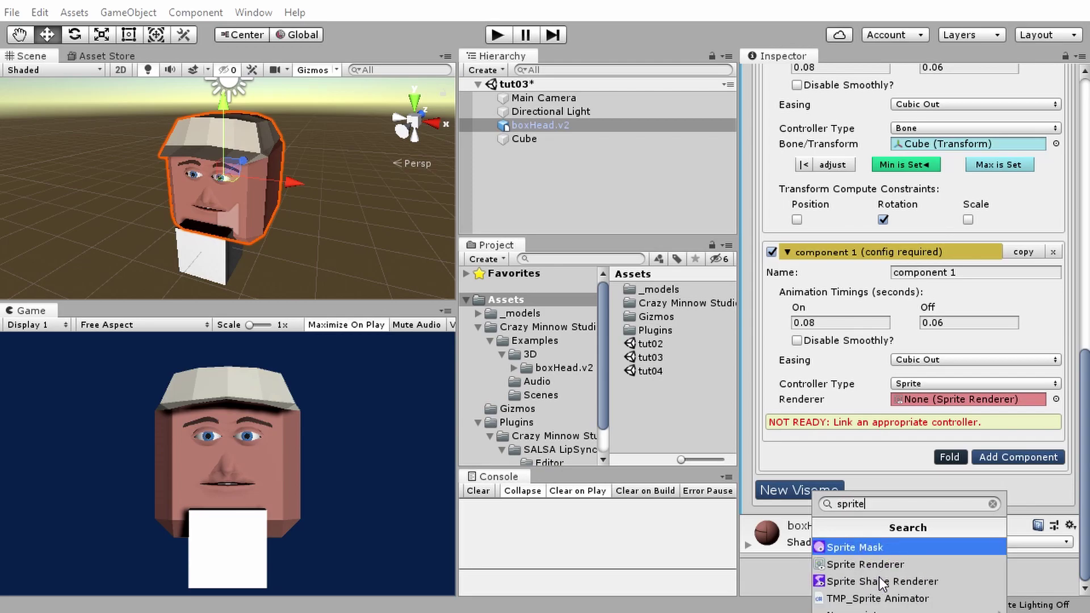
{"action": "key", "text": "Down"}
{"action": "key", "text": "Return"}
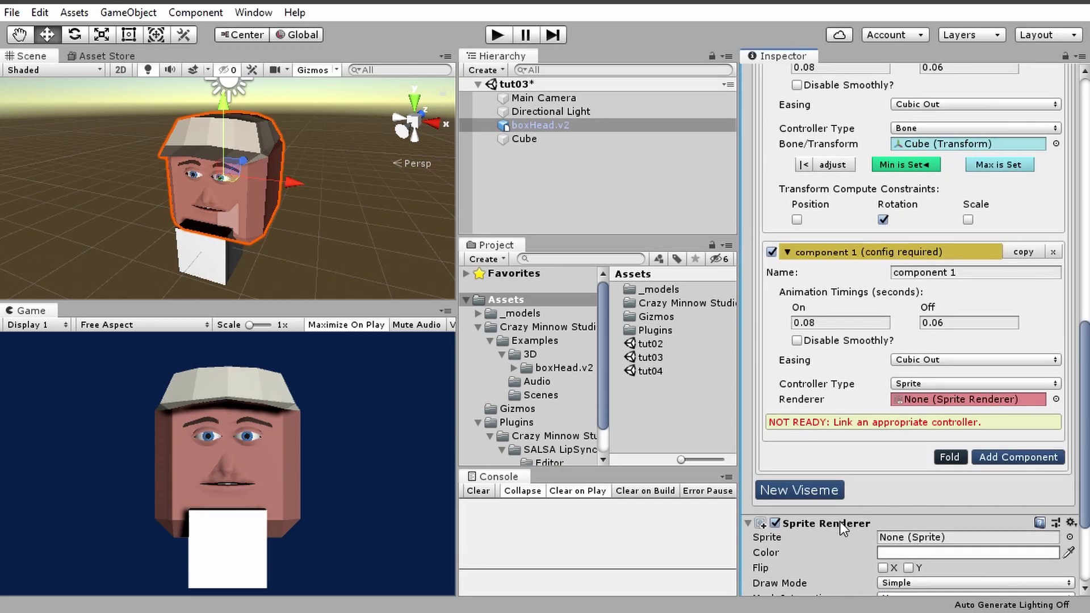
{"action": "mouse_move", "coordinate": [839, 521]}
{"action": "left_mouse_down"}
{"action": "mouse_move", "coordinate": [974, 401]}
{"action": "mouse_move", "coordinate": [848, 523]}
{"action": "left_mouse_up"}
{"action": "left_click_drag", "start_coordinate": [546, 125], "coordinate": [919, 399]}
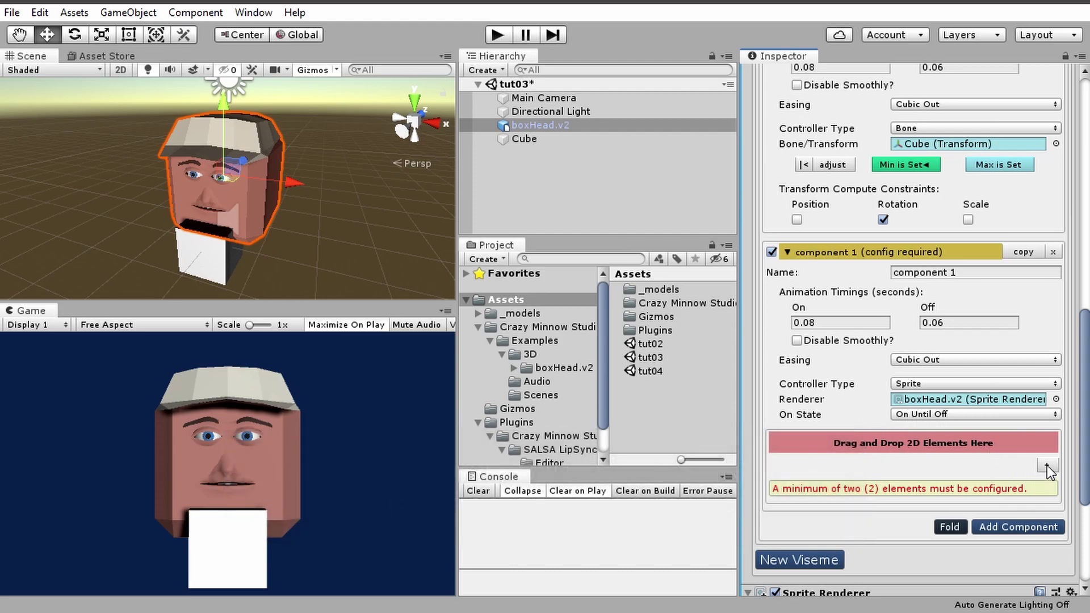
Add sprite slots until the list runs from Sprite0 REST through Sprite9 MAX
{"action": "left_click", "coordinate": [1046, 465]}
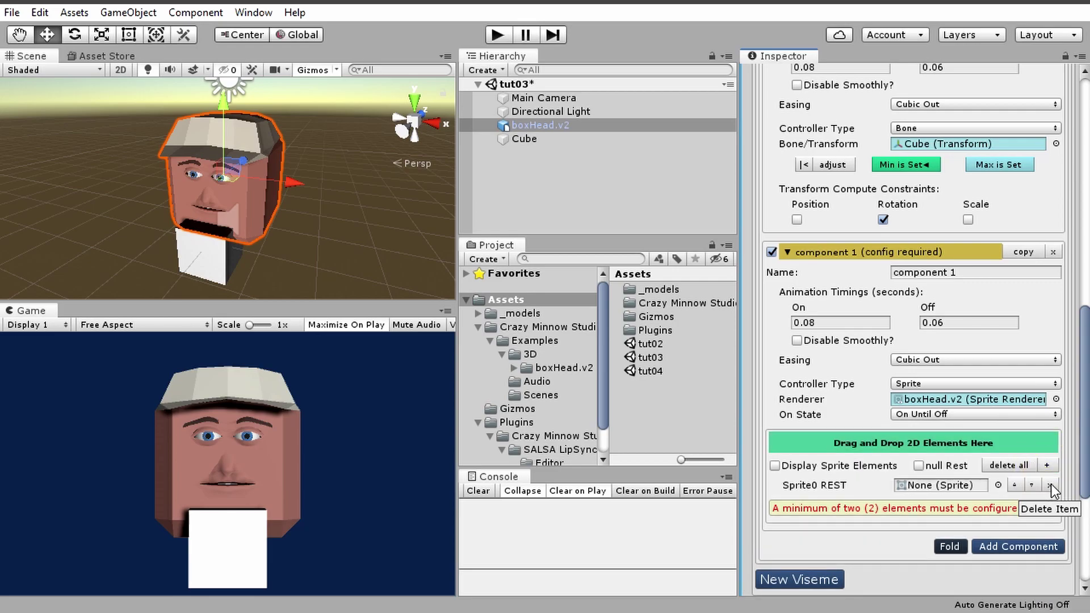
{"action": "left_click", "coordinate": [1047, 465]}
{"action": "scroll", "coordinate": [1049, 423], "scroll_direction": "down", "scroll_amount": 5}
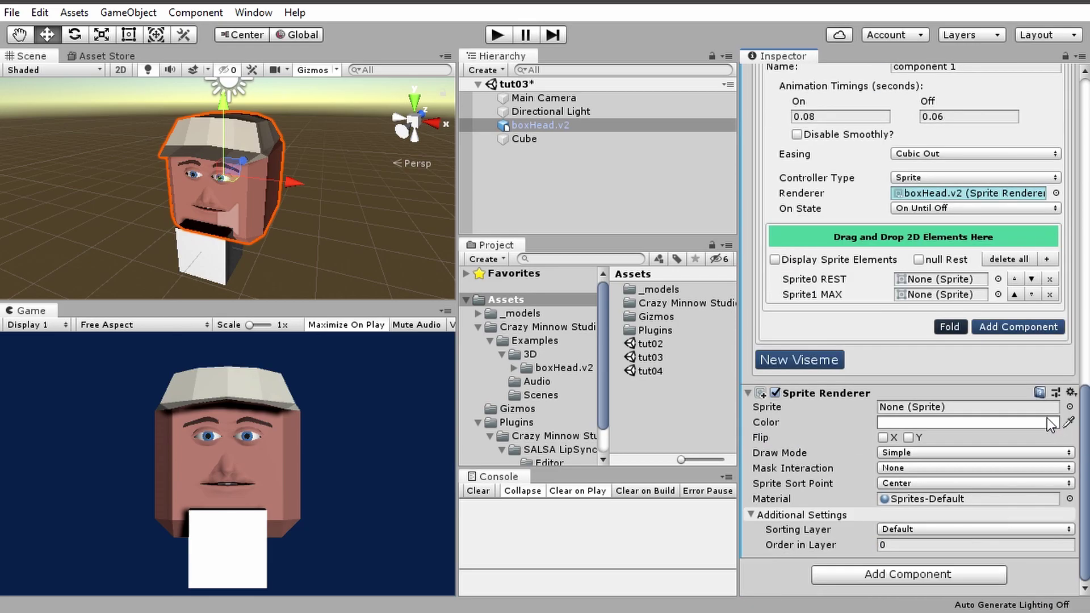
{"action": "scroll", "coordinate": [1046, 418], "scroll_direction": "up", "scroll_amount": 5}
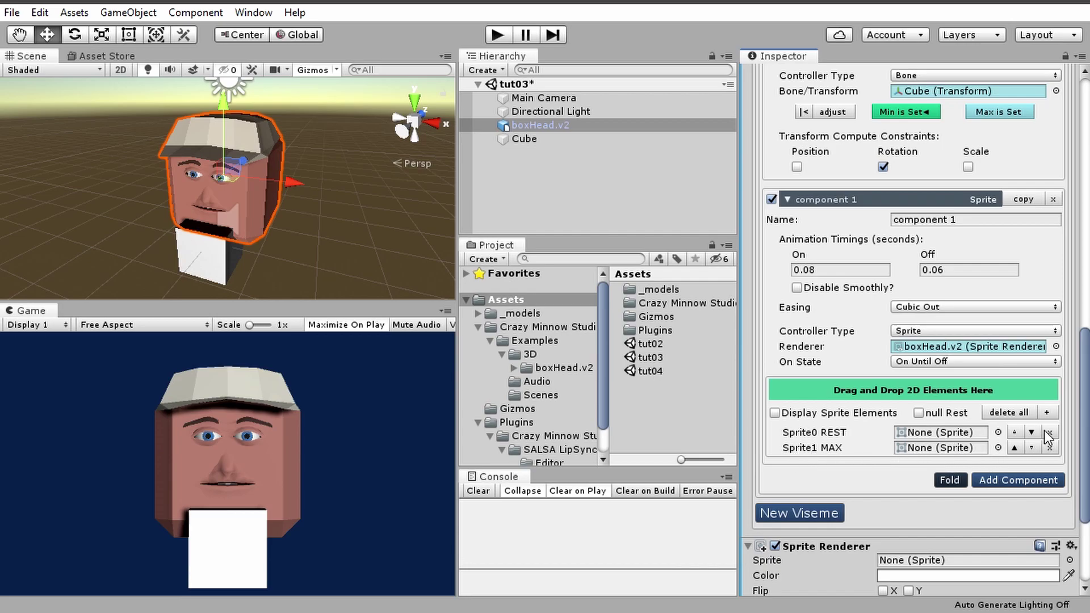
{"action": "left_click", "coordinate": [1047, 412]}
{"action": "left_click", "coordinate": [1047, 412]}
{"action": "left_click", "coordinate": [1047, 412]}
{"action": "left_click", "coordinate": [1047, 412]}
{"action": "left_click", "coordinate": [1047, 412]}
{"action": "left_click", "coordinate": [1047, 412]}
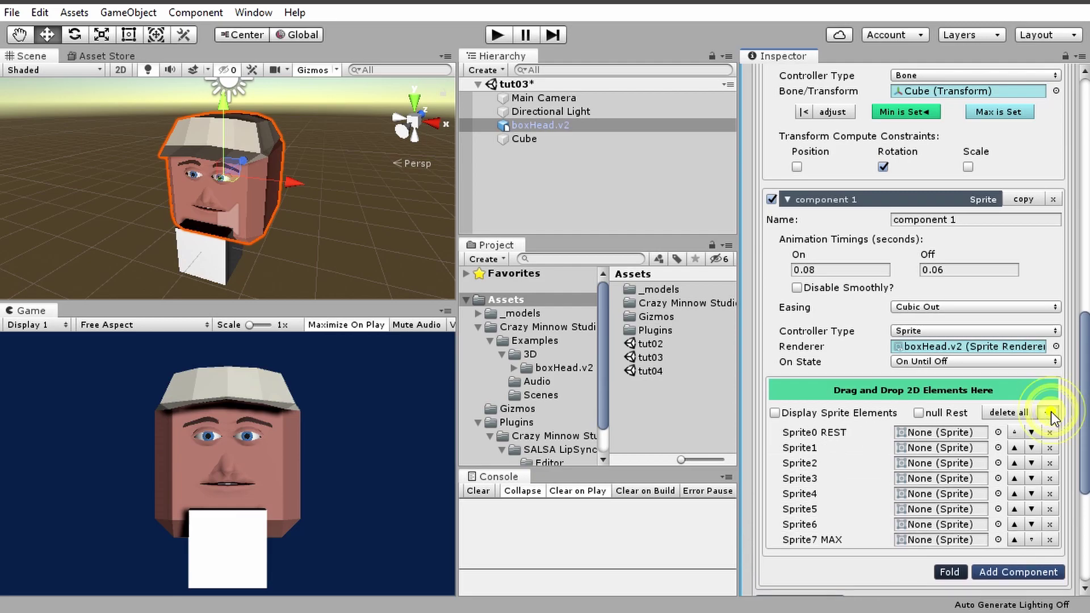
{"action": "left_click", "coordinate": [1047, 412]}
{"action": "left_click", "coordinate": [1047, 412]}
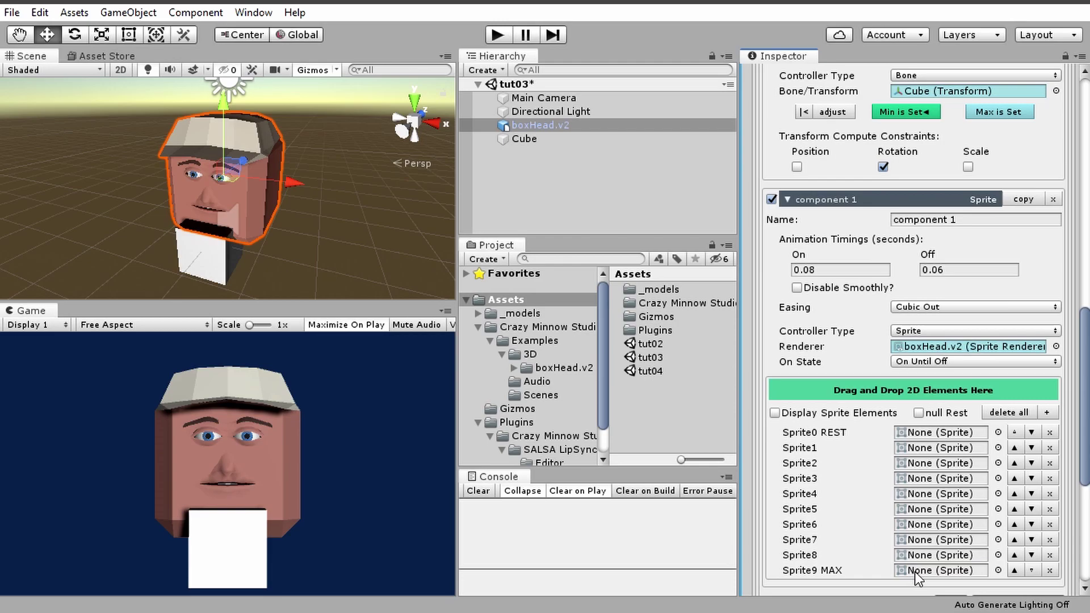
Toggle null Rest on and back off so Sprite0 serves as the REST sprite
{"action": "left_click", "coordinate": [918, 413]}
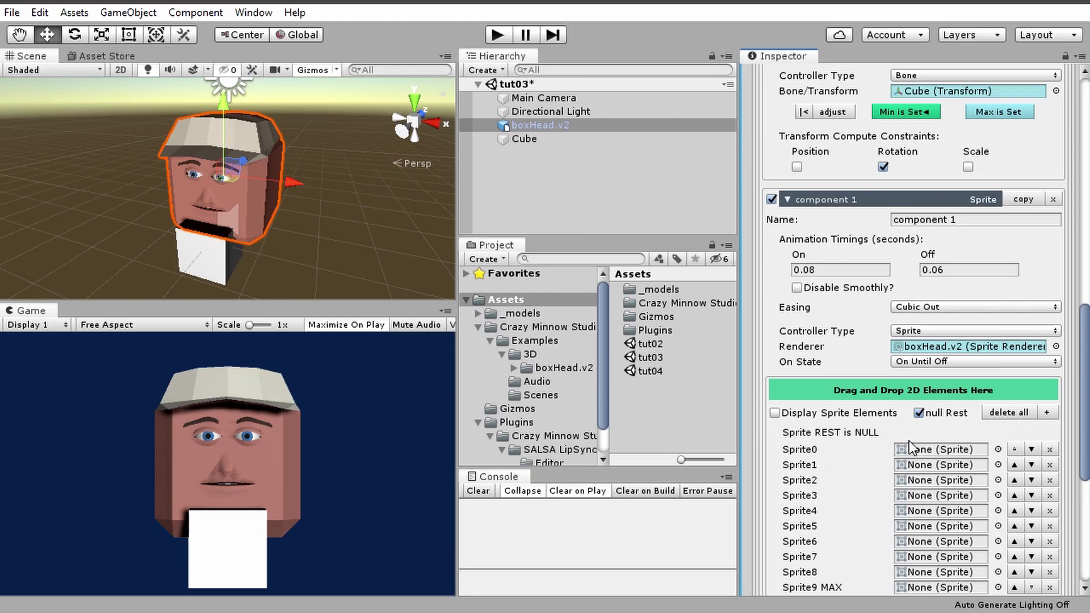
{"action": "scroll", "coordinate": [930, 440], "scroll_direction": "down", "scroll_amount": 10}
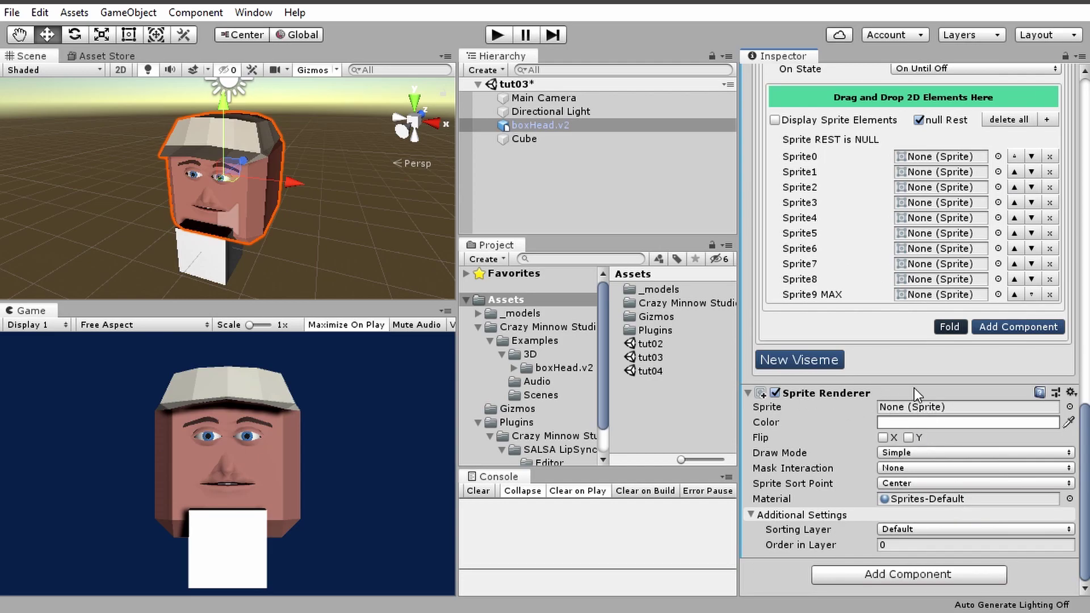
{"action": "scroll", "coordinate": [932, 296], "scroll_direction": "up", "scroll_amount": 5}
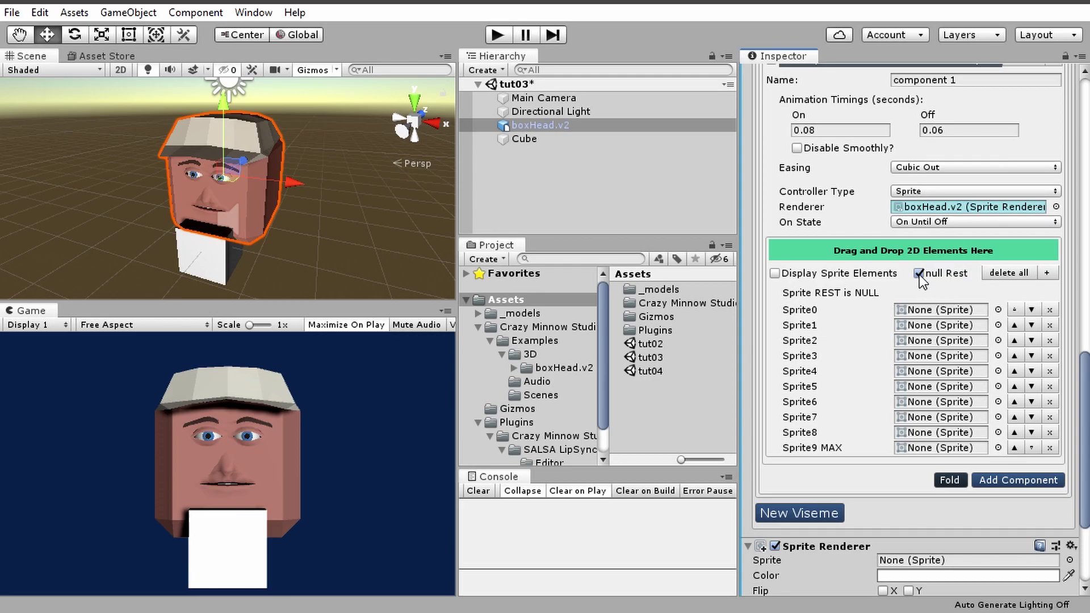
{"action": "left_click", "coordinate": [918, 273]}
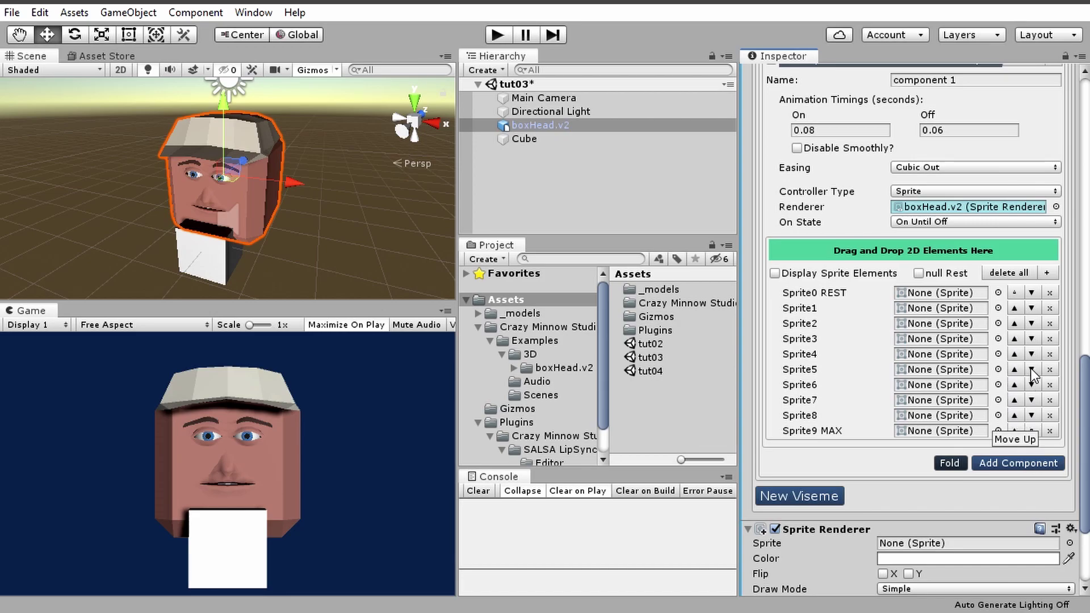
Collapse every viseme entry in the Salsa viseme list
{"action": "scroll", "coordinate": [1011, 331], "scroll_direction": "up", "scroll_amount": 5}
{"action": "scroll", "coordinate": [1012, 320], "scroll_direction": "up", "scroll_amount": 5}
{"action": "scroll", "coordinate": [1010, 170], "scroll_direction": "up", "scroll_amount": 15}
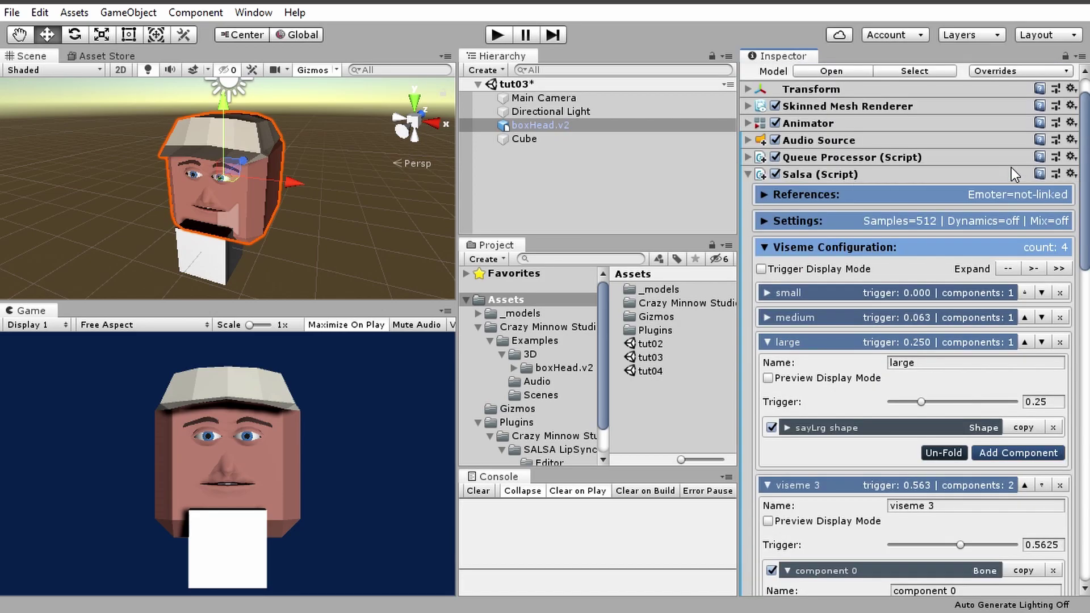
{"action": "left_click", "coordinate": [1016, 269]}
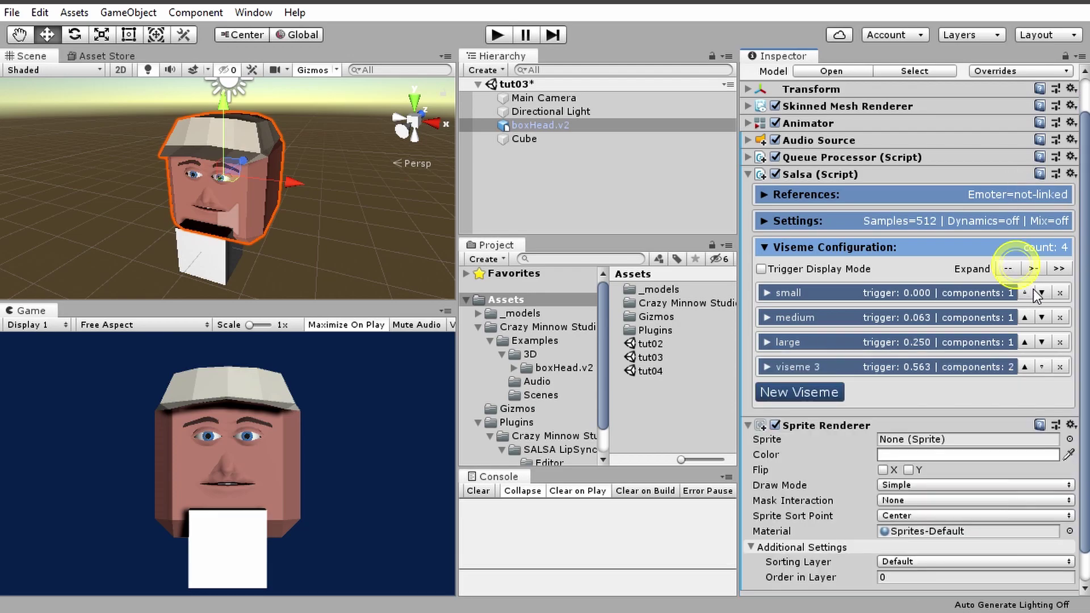
{"action": "scroll", "coordinate": [1038, 333], "scroll_direction": "down", "scroll_amount": 1}
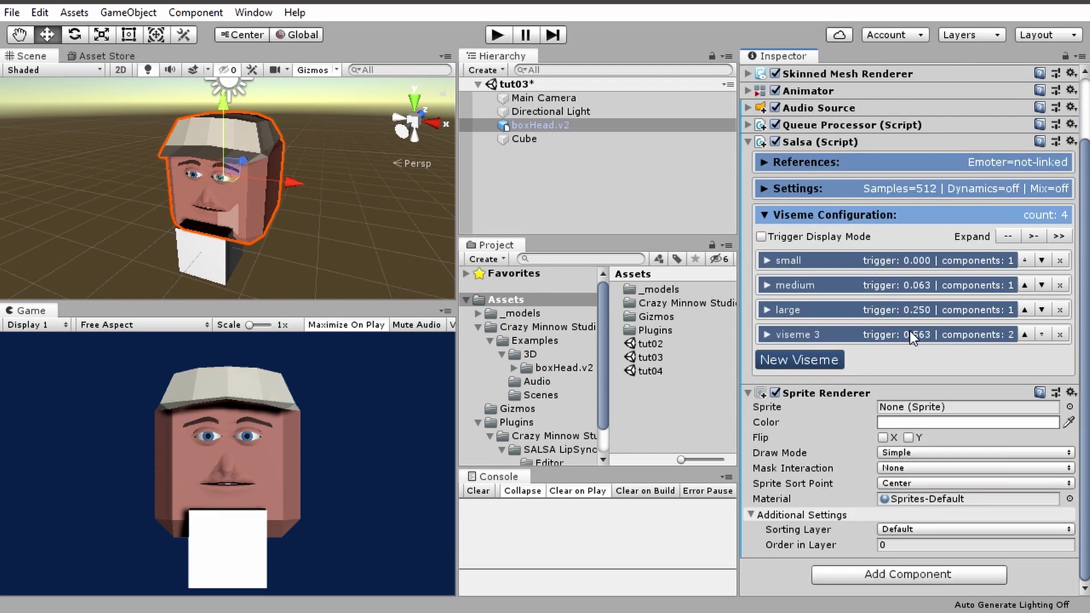
Leave 'large' collapsed and expand only viseme 3, showing its ten empty sprite slots
{"action": "left_click", "coordinate": [806, 310]}
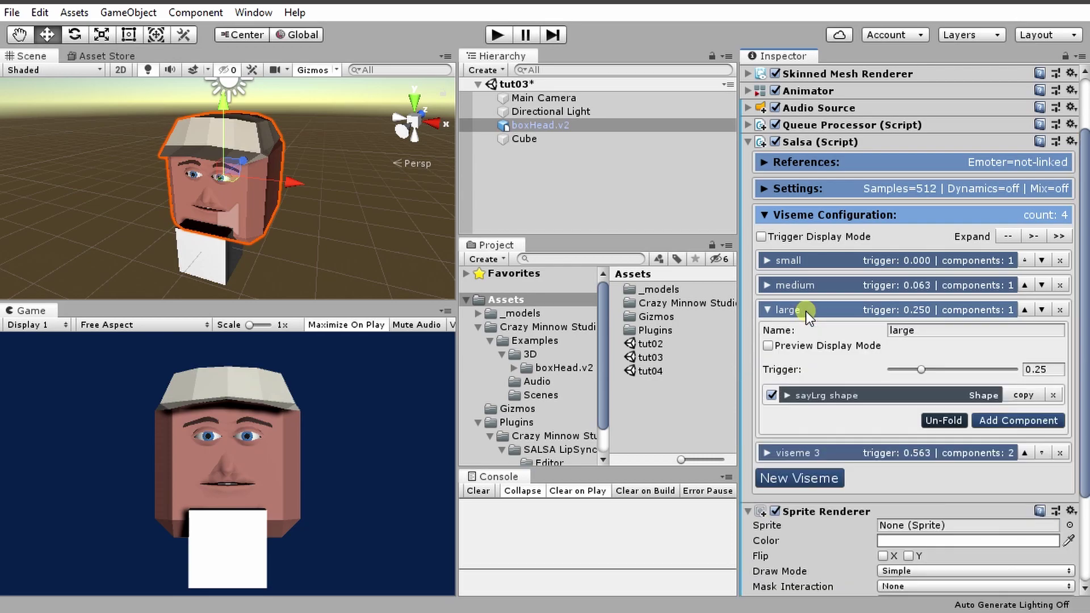
{"action": "scroll", "coordinate": [836, 325], "scroll_direction": "up", "scroll_amount": 1}
{"action": "scroll", "coordinate": [820, 344], "scroll_direction": "up", "scroll_amount": 1}
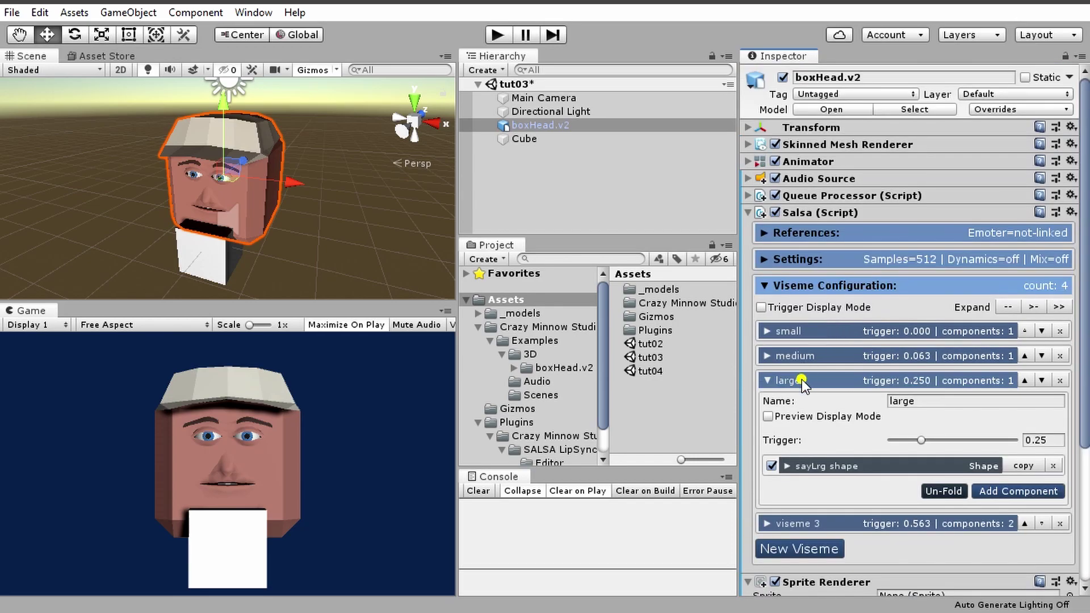
{"action": "left_click", "coordinate": [802, 379]}
{"action": "left_click", "coordinate": [802, 404]}
{"action": "scroll", "coordinate": [892, 373], "scroll_direction": "down", "scroll_amount": 10}
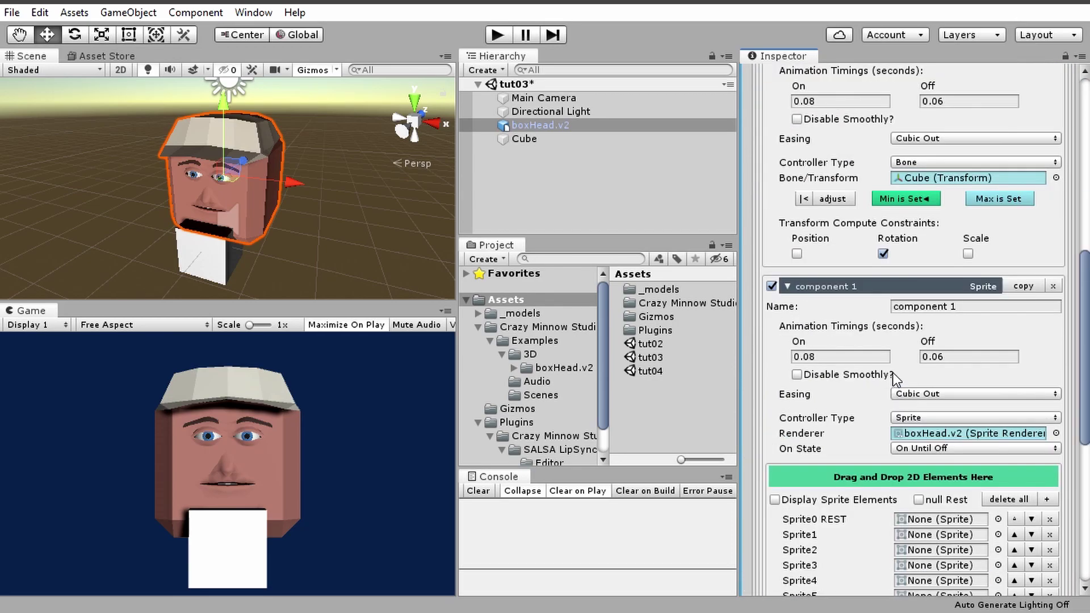
{"action": "scroll", "coordinate": [893, 372], "scroll_direction": "down", "scroll_amount": 2}
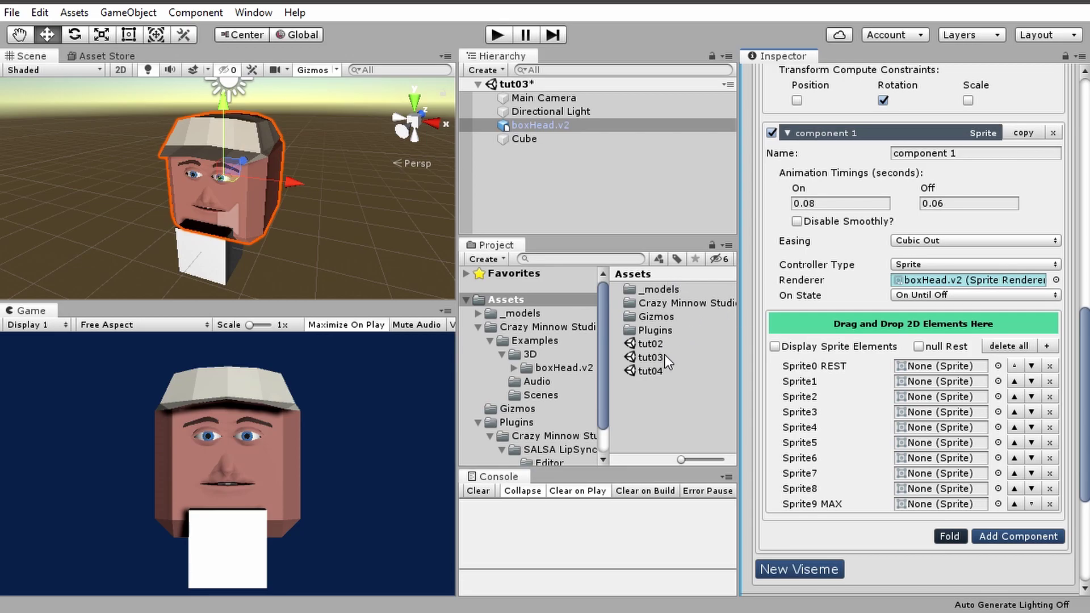
{"action": "left_click", "coordinate": [651, 344]}
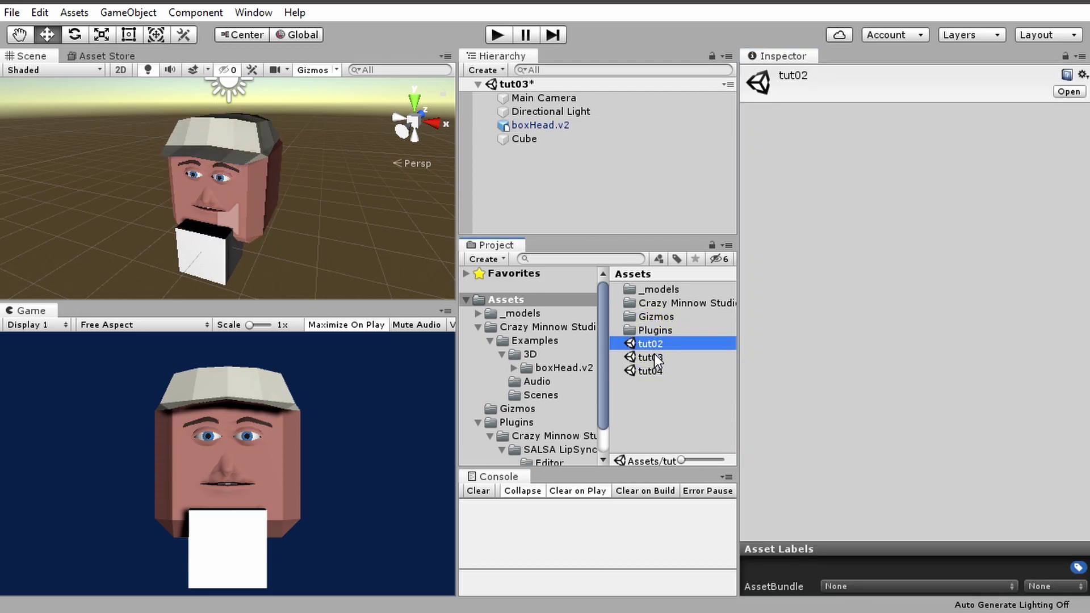
{"action": "left_click", "coordinate": [654, 370], "text": "shift"}
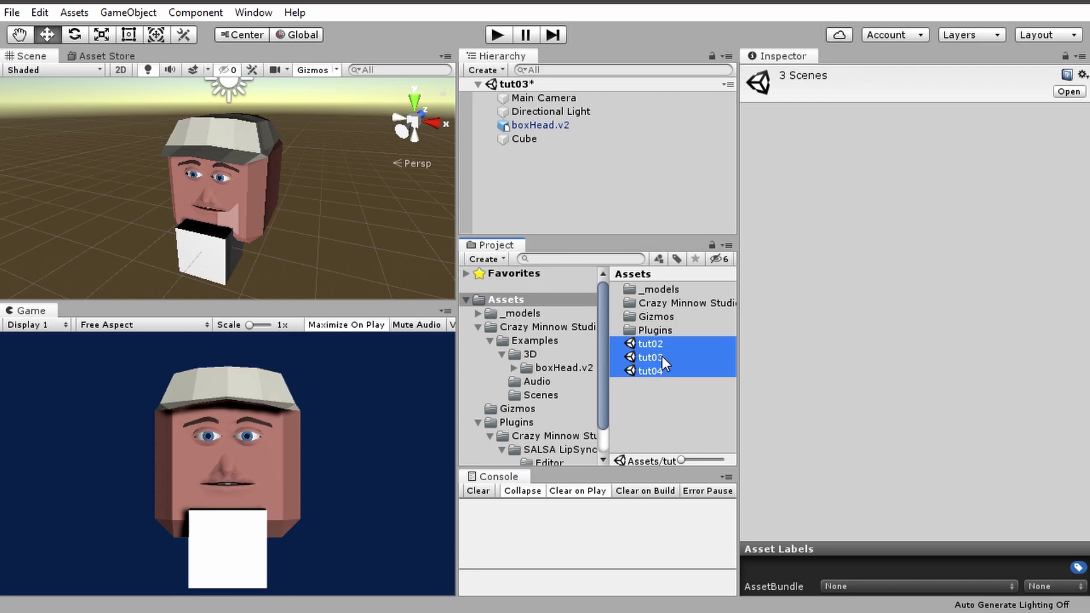
{"action": "left_click", "coordinate": [662, 389]}
{"action": "left_click", "coordinate": [551, 125]}
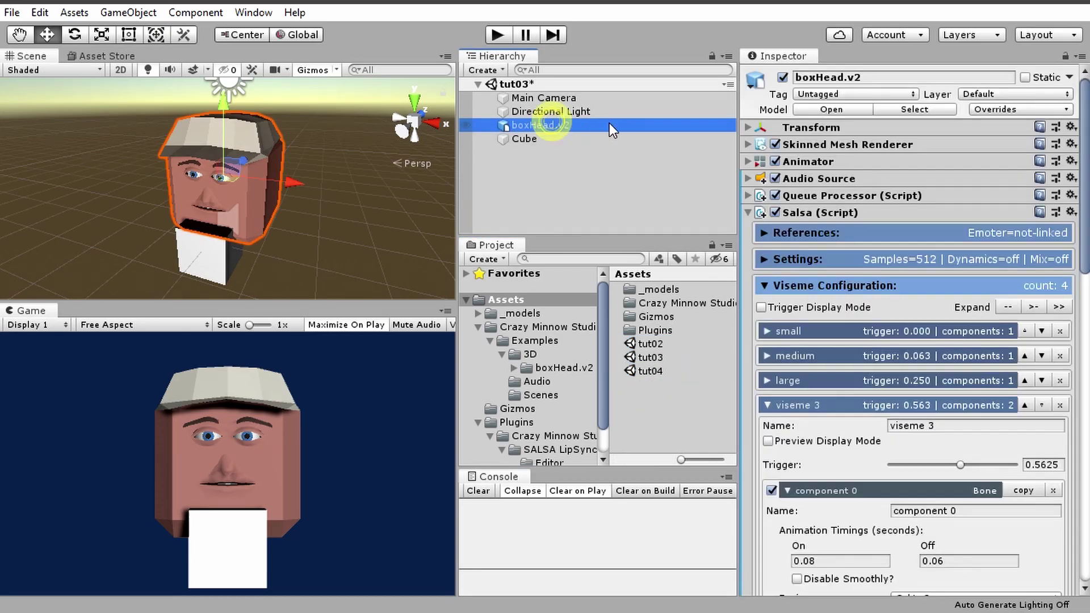
{"action": "left_click", "coordinate": [1065, 59]}
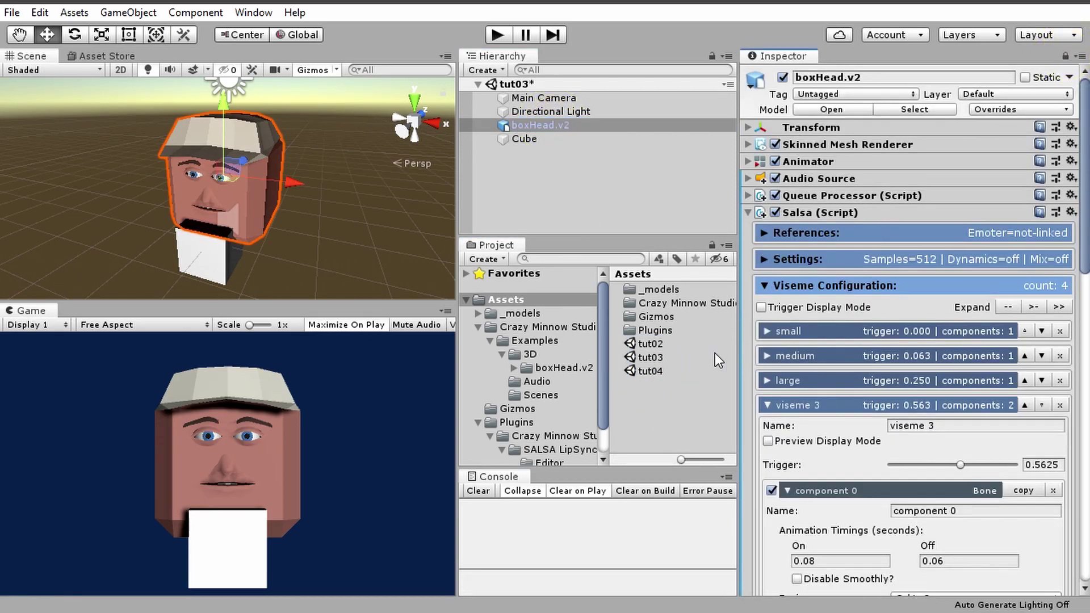
{"action": "scroll", "coordinate": [883, 367], "scroll_direction": "down", "scroll_amount": 20}
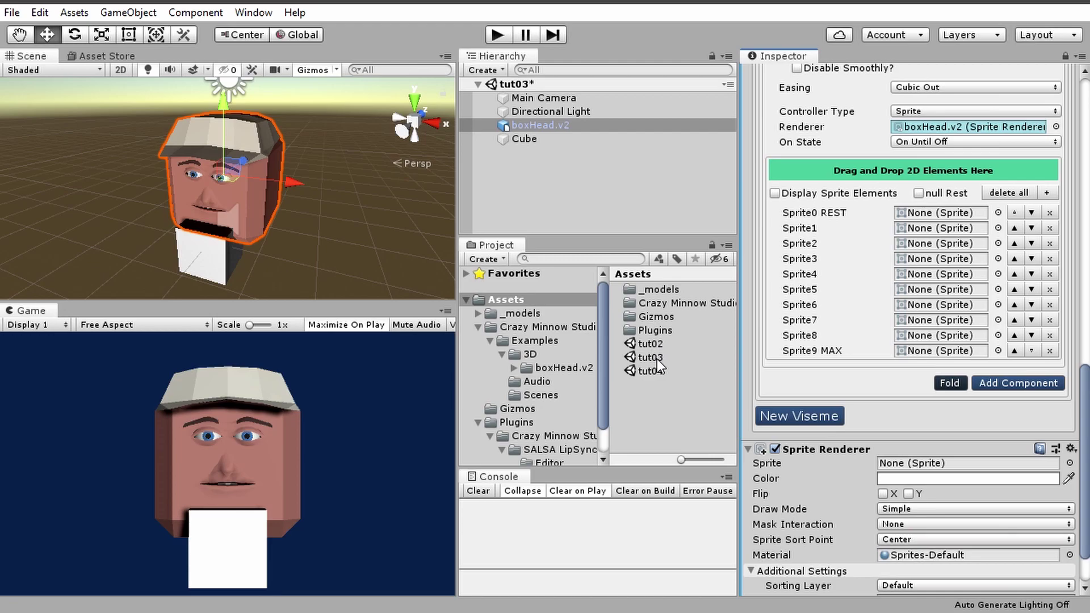
{"action": "left_click", "coordinate": [648, 357]}
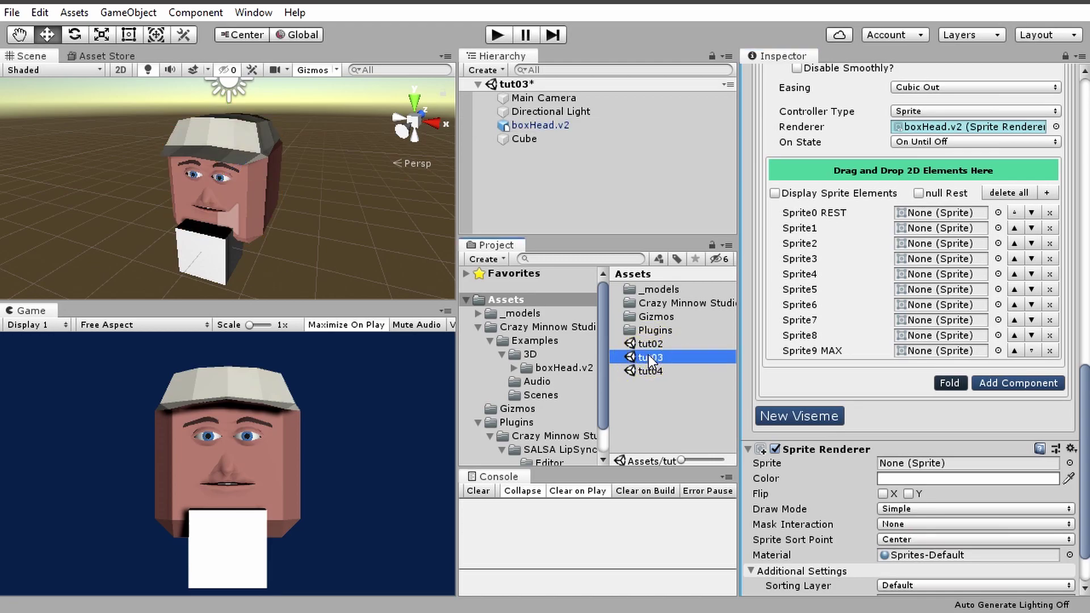
{"action": "left_click", "coordinate": [656, 343], "text": "ctrl"}
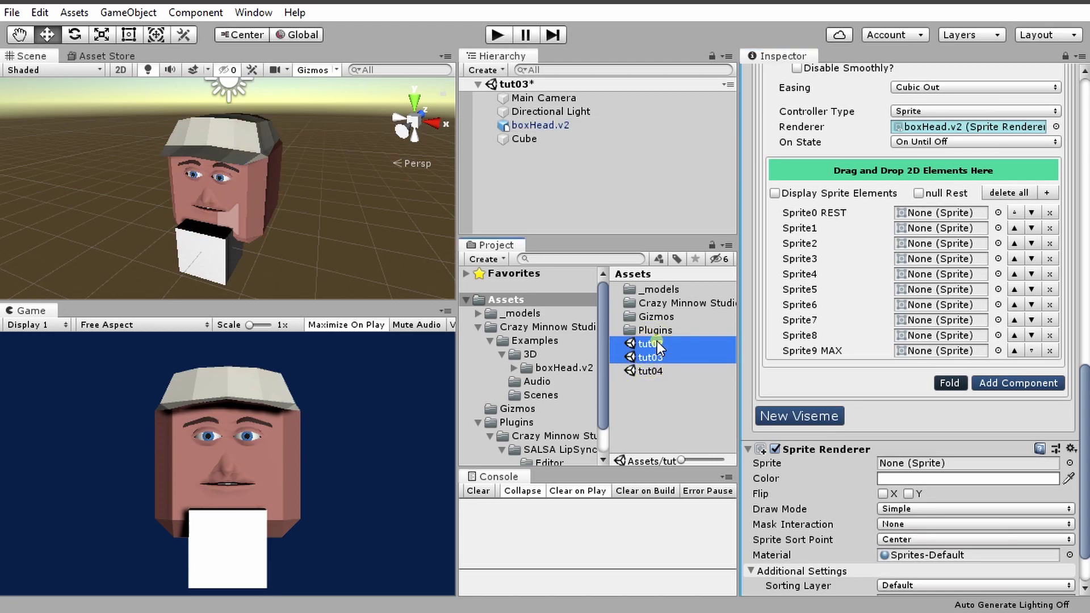
{"action": "left_click", "coordinate": [654, 371], "text": "ctrl"}
{"action": "mouse_move", "coordinate": [648, 357]}
{"action": "left_mouse_down"}
{"action": "mouse_move", "coordinate": [866, 170]}
{"action": "mouse_move", "coordinate": [656, 345]}
{"action": "left_mouse_up"}
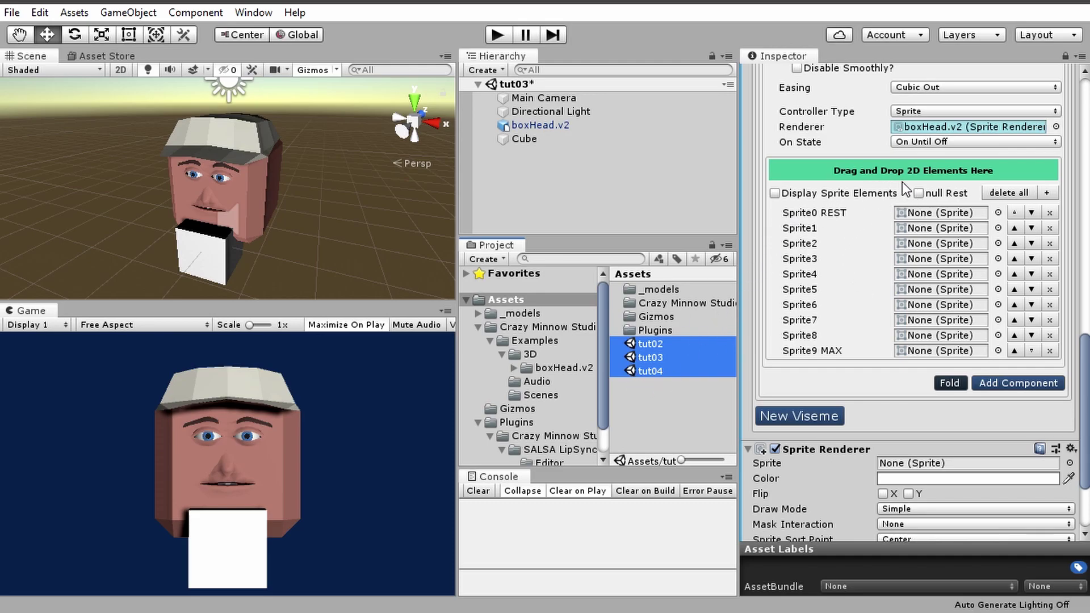
Clear all sprite elements and remove Sprite component 1 from viseme 3
{"action": "left_click", "coordinate": [1007, 193]}
{"action": "scroll", "coordinate": [956, 247], "scroll_direction": "up", "scroll_amount": 3}
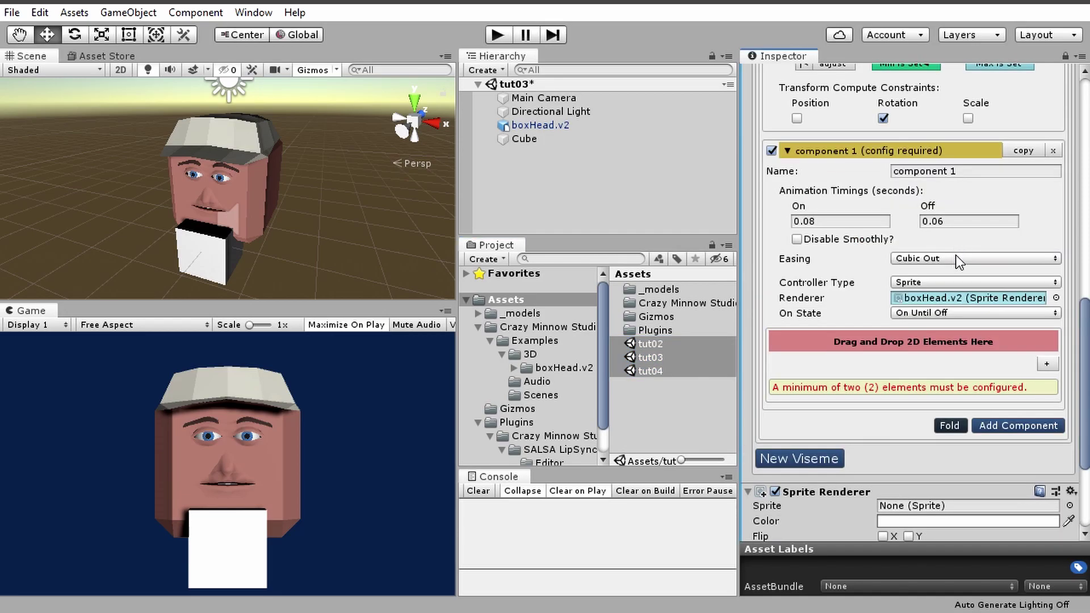
{"action": "left_click", "coordinate": [1054, 151]}
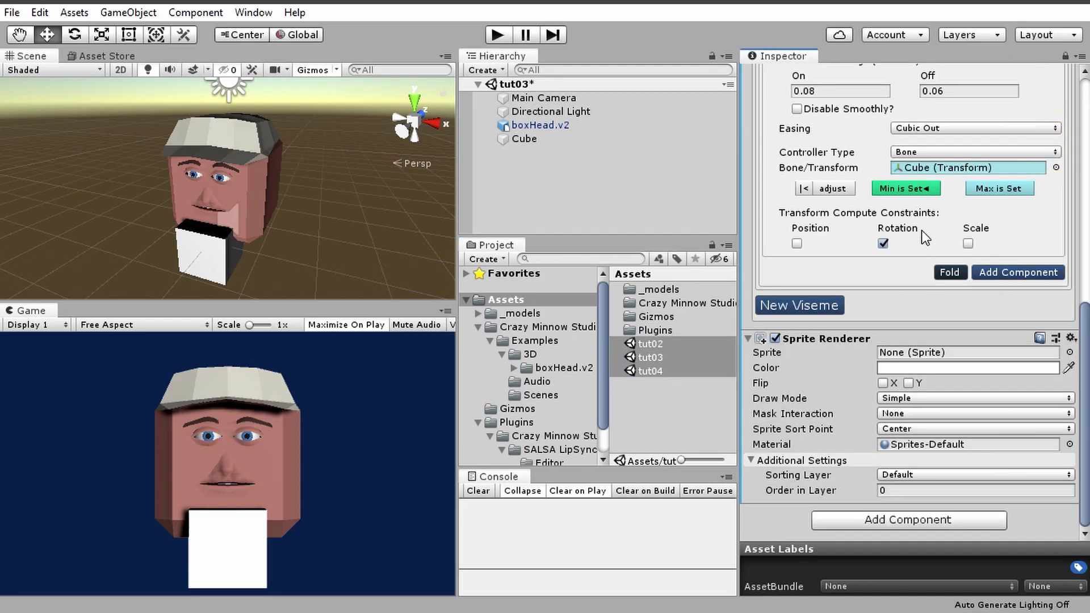
Keep component 0's Controller Type as Bone and expand the Salsa Settings section
{"action": "scroll", "coordinate": [921, 230], "scroll_direction": "up", "scroll_amount": 3}
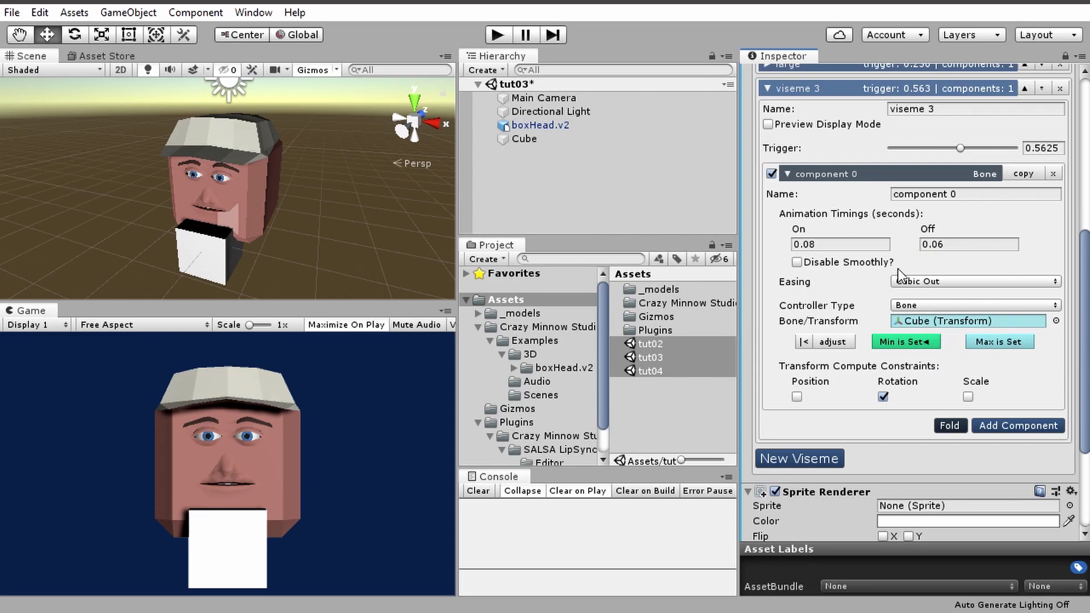
{"action": "left_click", "coordinate": [922, 305]}
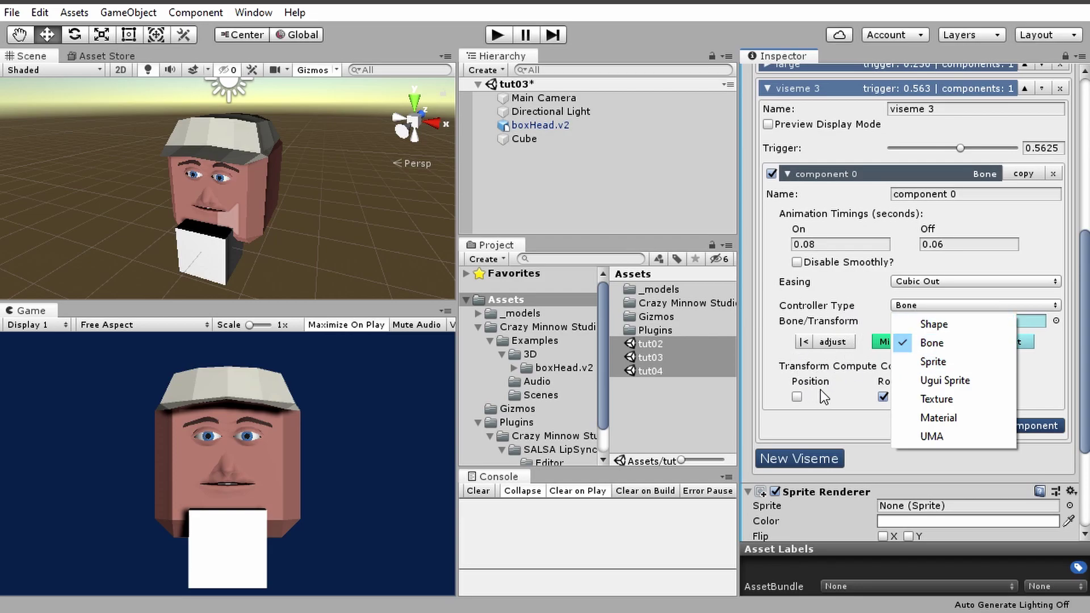
{"action": "left_click", "coordinate": [812, 340]}
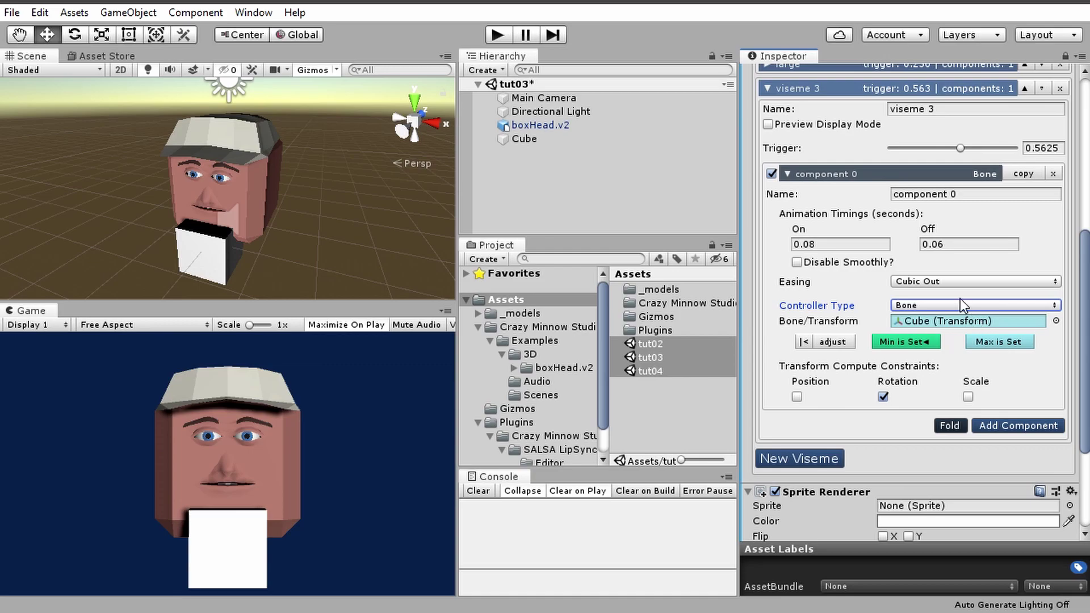
{"action": "scroll", "coordinate": [919, 278], "scroll_direction": "up", "scroll_amount": 10}
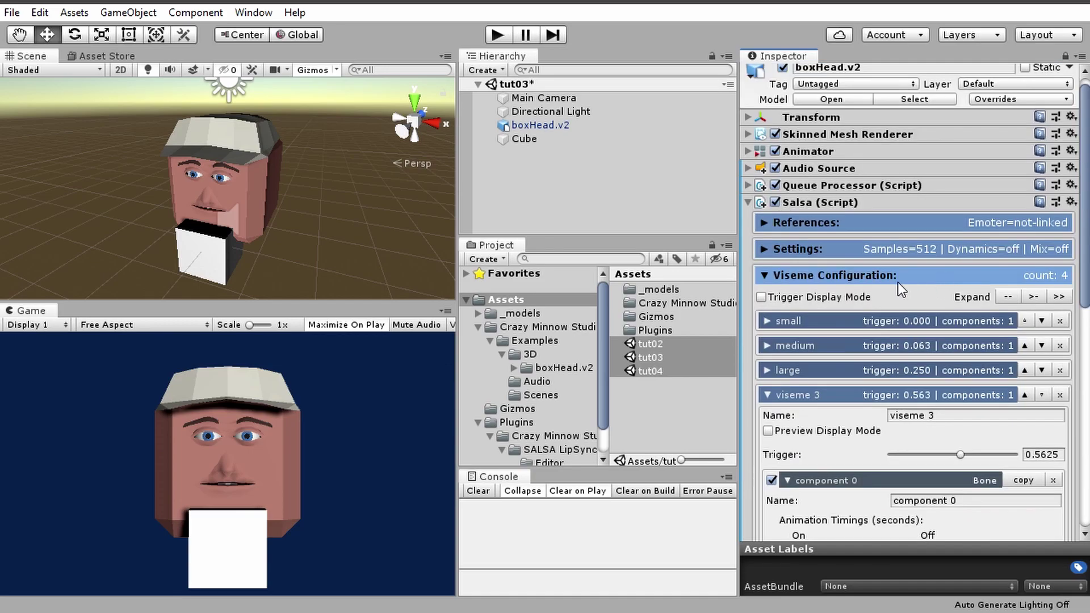
{"action": "left_click", "coordinate": [765, 251]}
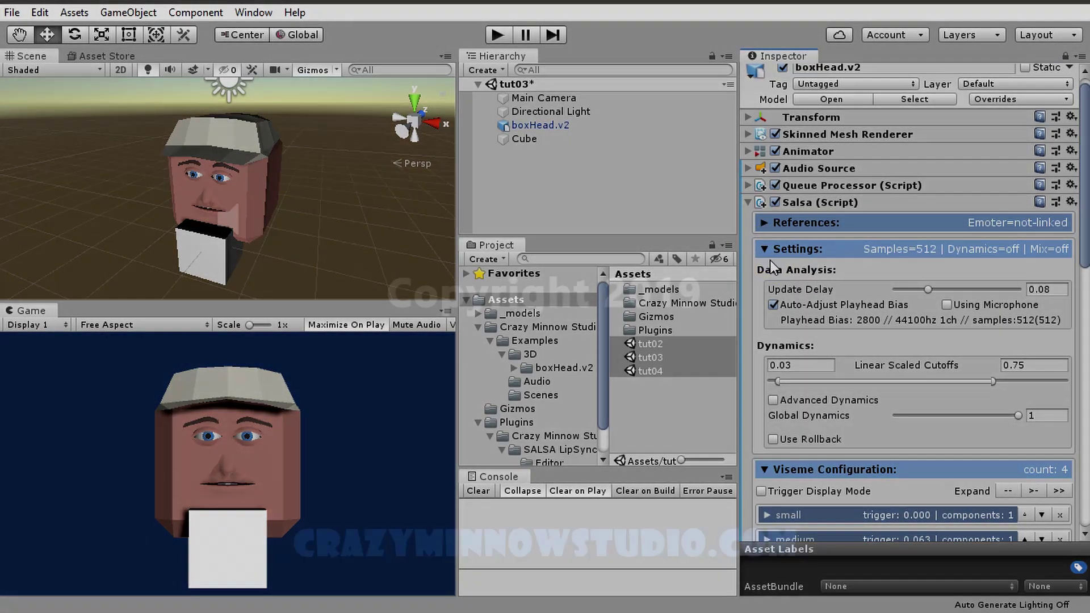